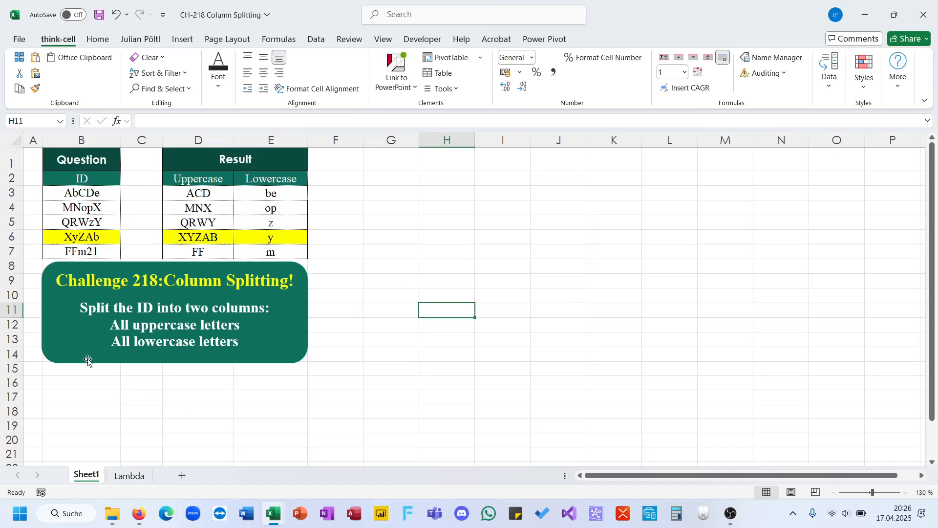
# - Correct the highlighted row's expected results to XZA in the Uppercase column and yb in the Lowercase column
pyautogui.click(193, 238)
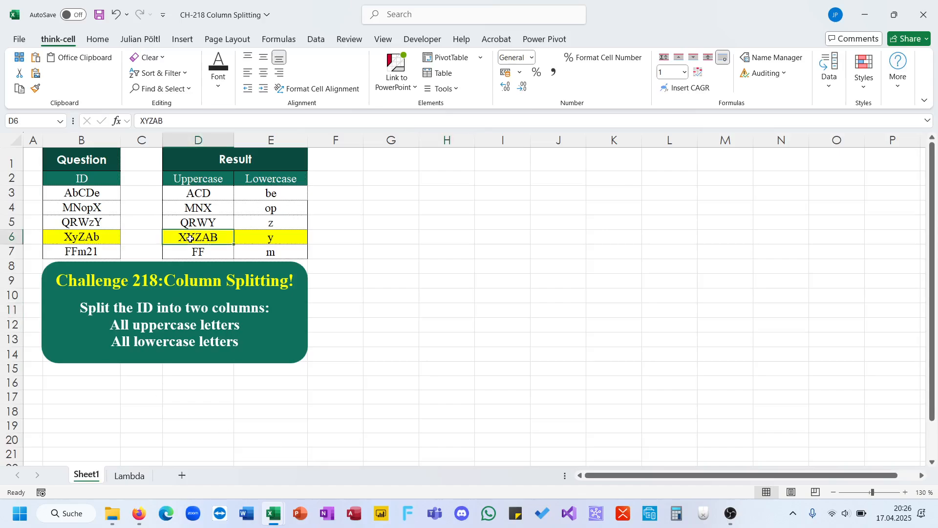
pyautogui.click(150, 121)
pyautogui.press('BackSpace')
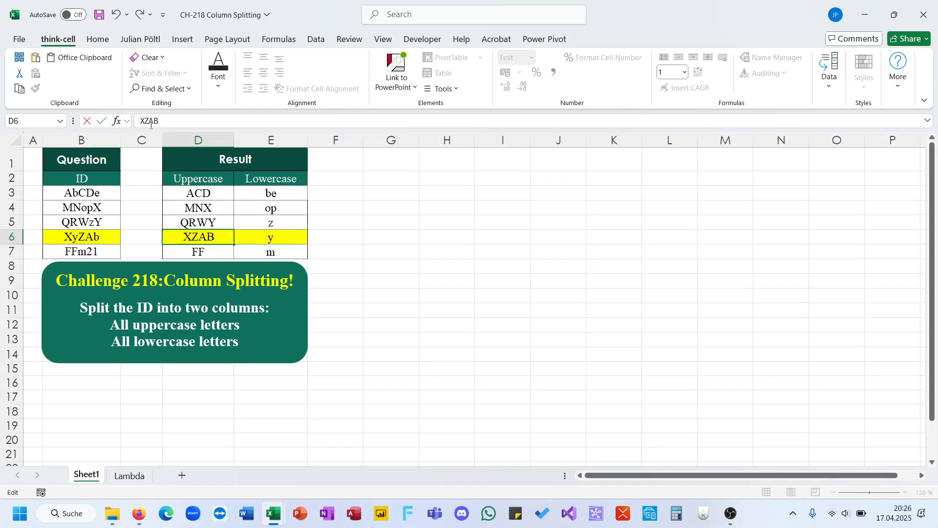
pyautogui.press('BackSpace')
pyautogui.press('Tab')
pyautogui.click(184, 122)
pyautogui.write('b')
pyautogui.press('Return')
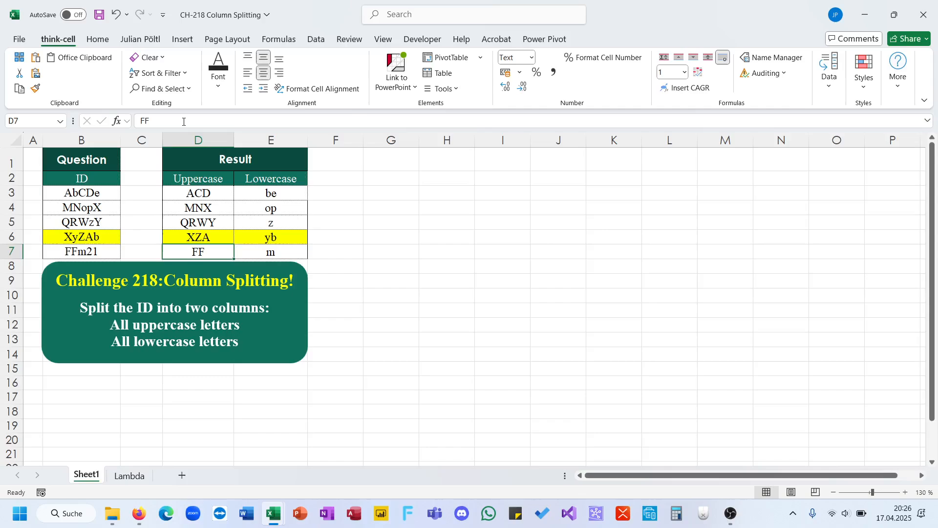
pyautogui.click(381, 193)
pyautogui.write('=')
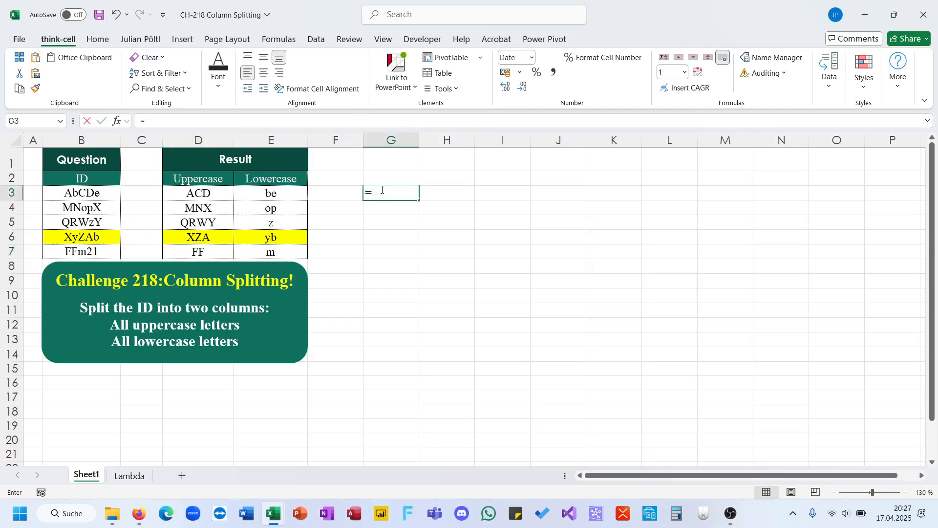
pyautogui.write('redu')
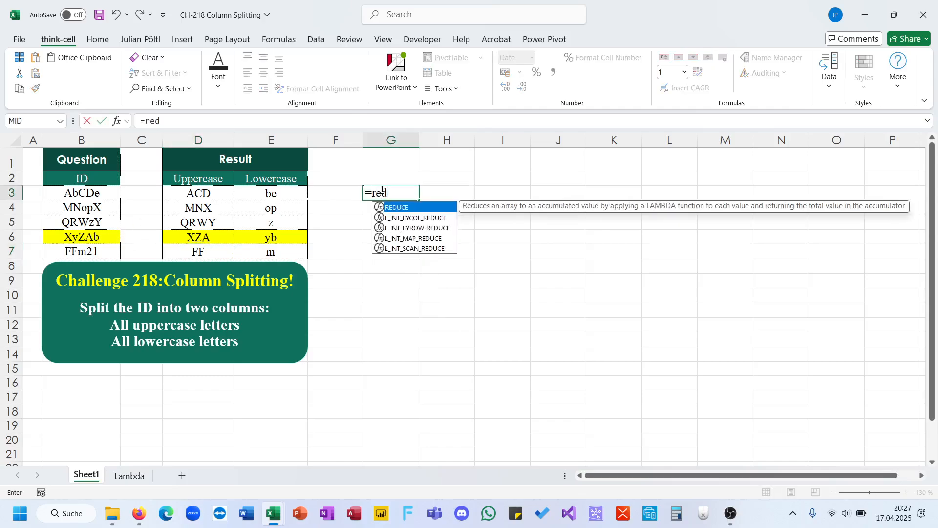
pyautogui.press('Tab')
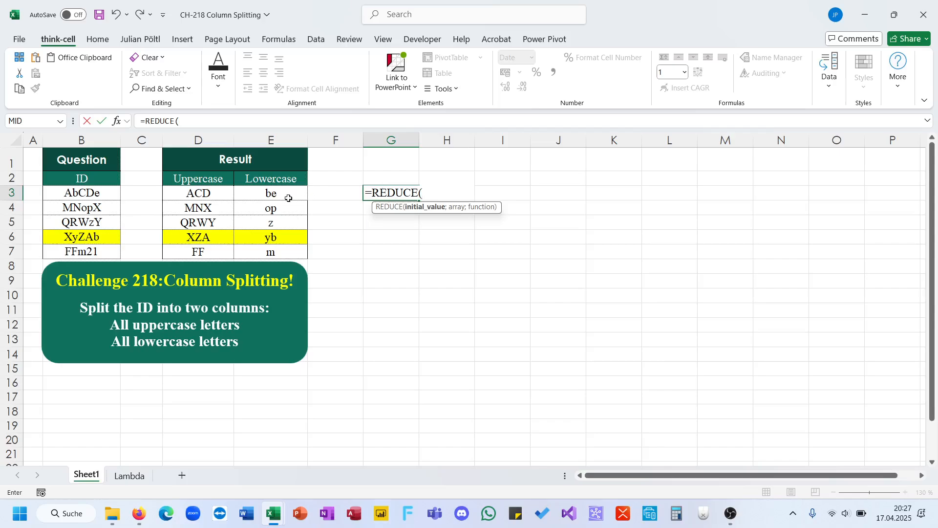
pyautogui.write('hs')
pyautogui.press('Tab')
pyautogui.press('Escape')
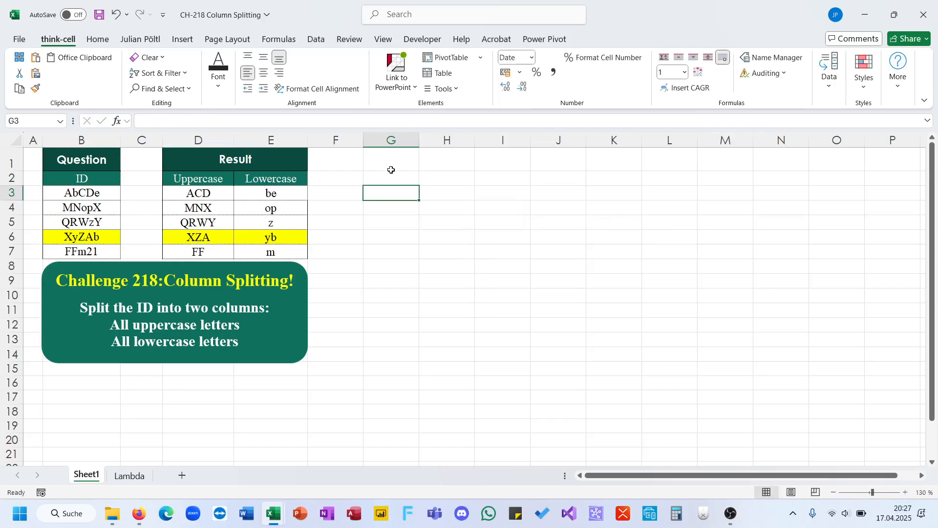
# - Begin a REDUCE formula in G2 with HSTACK("Upper";"Lower")&"case" as its initial value
pyautogui.click(391, 179)
pyautogui.write('=red')
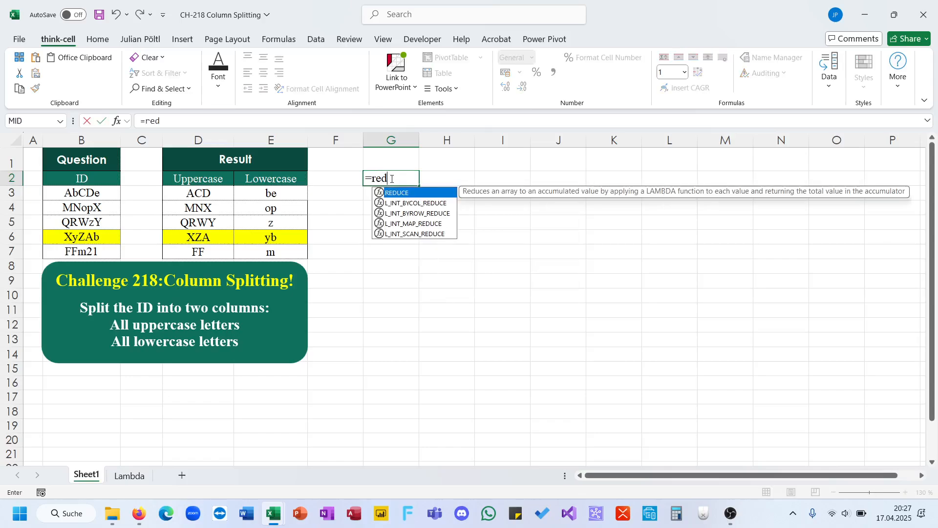
pyautogui.press('Tab')
pyautogui.write('hst')
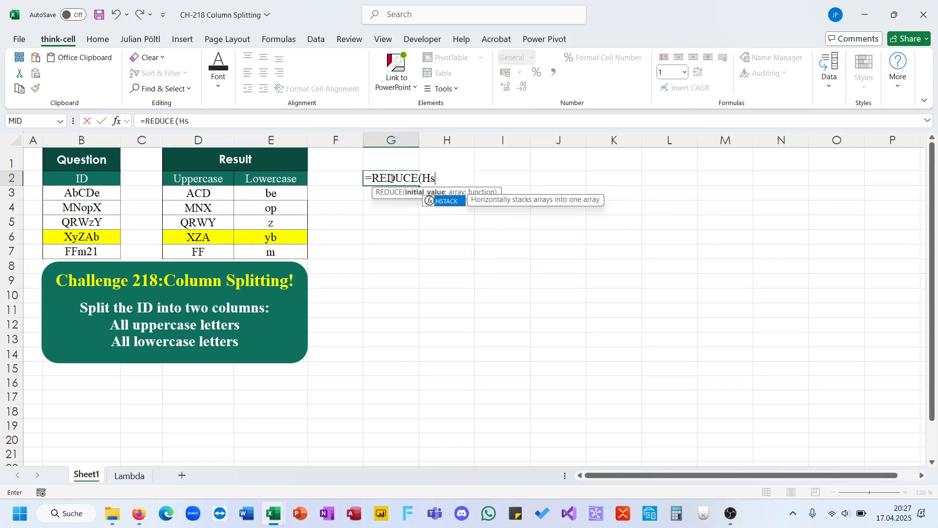
pyautogui.press('Tab')
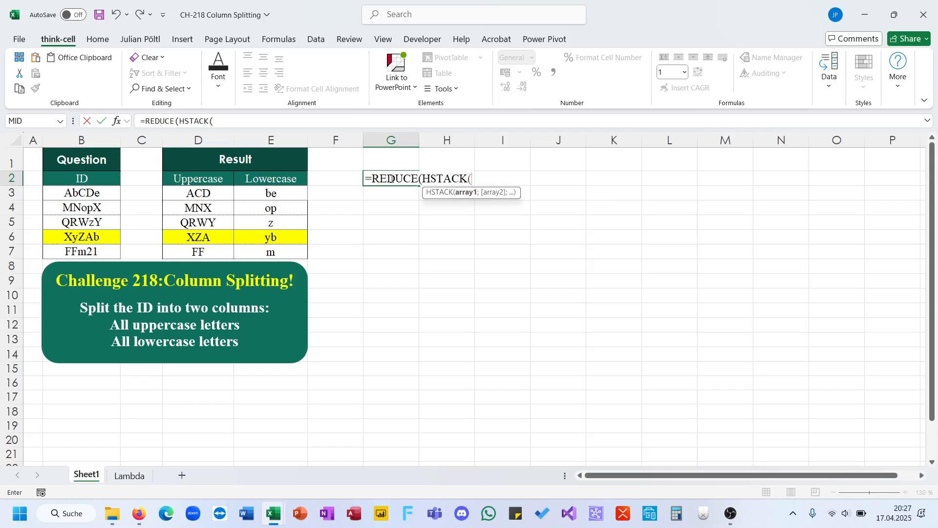
pyautogui.write('"Upp')
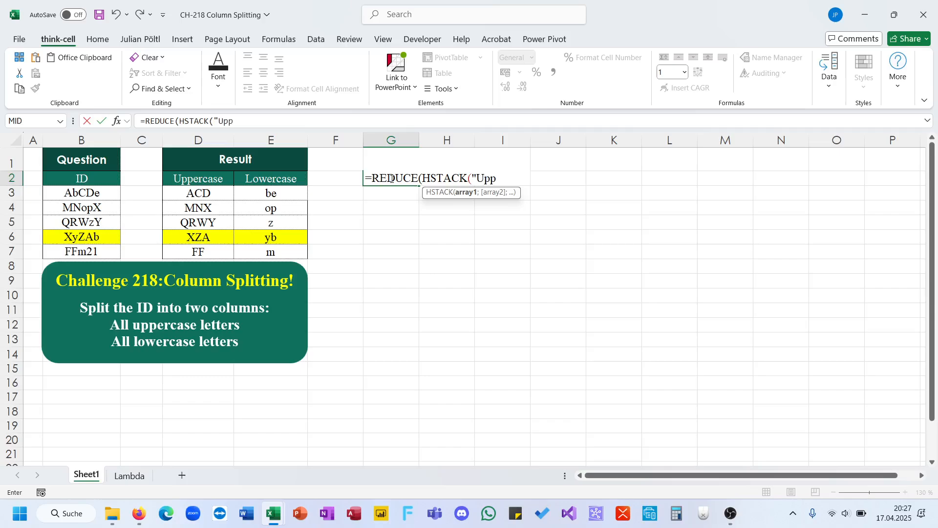
pyautogui.write('er";"Low')
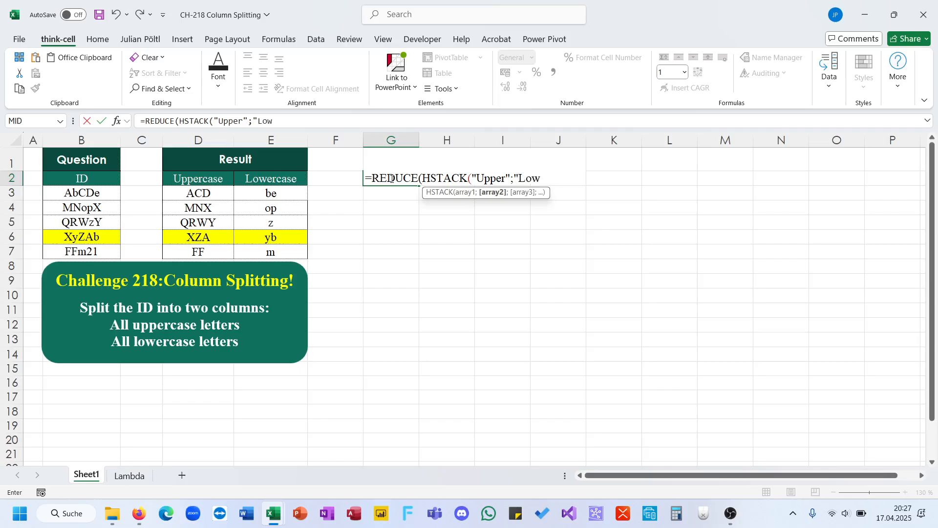
pyautogui.write('er")&"')
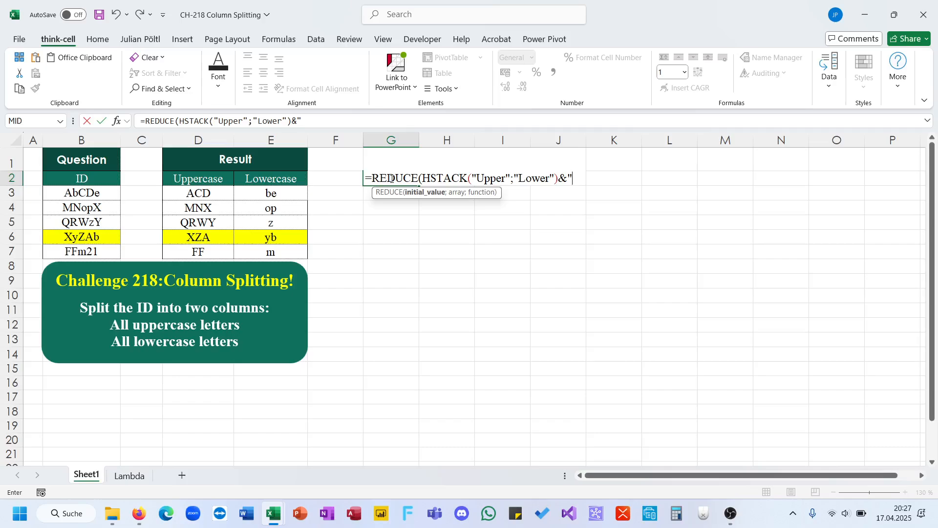
pyautogui.write('case";')
# - Add B3:B7 as the REDUCE array and begin its function as LAMBDA(A;B;VSTACK(A;
pyautogui.moveTo(89, 194); pyautogui.dragTo(91, 252)
pyautogui.write(';la')
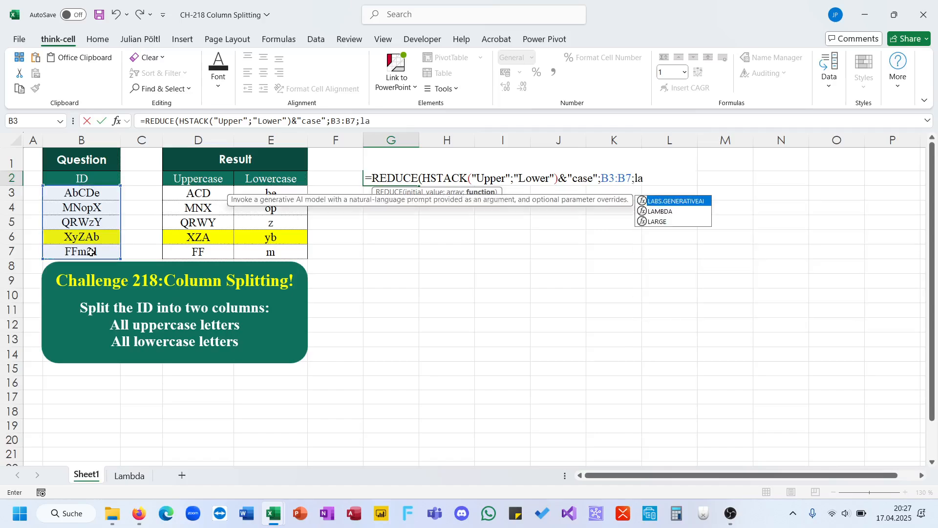
pyautogui.press('Tab')
pyautogui.write('A;')
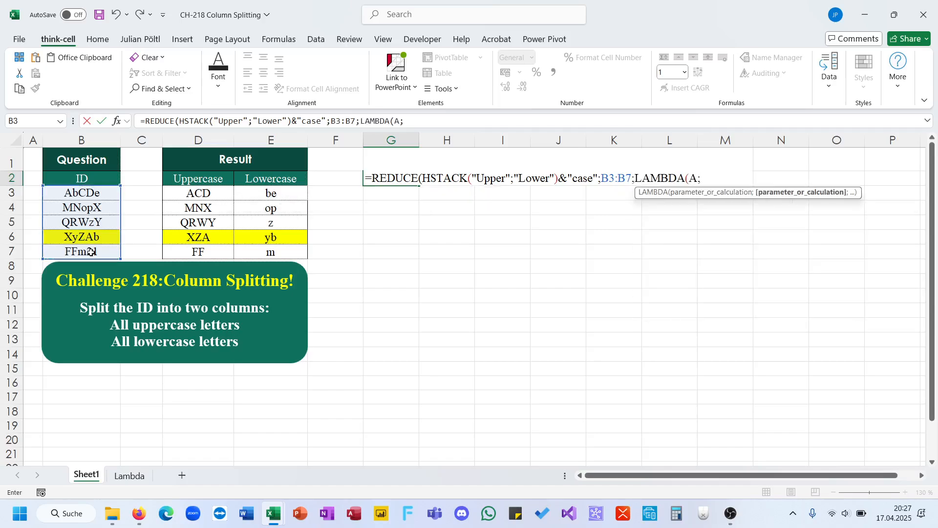
pyautogui.write('B')
pyautogui.write(';vs')
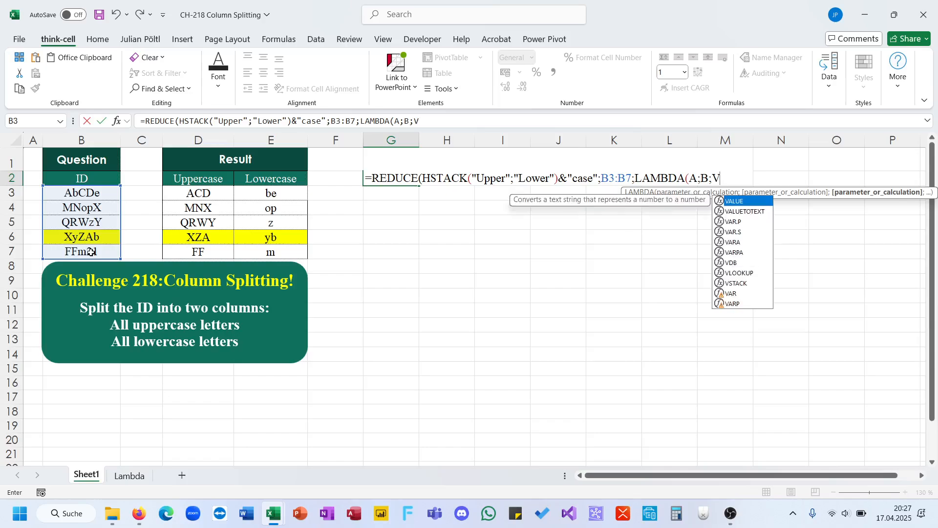
pyautogui.press('Tab')
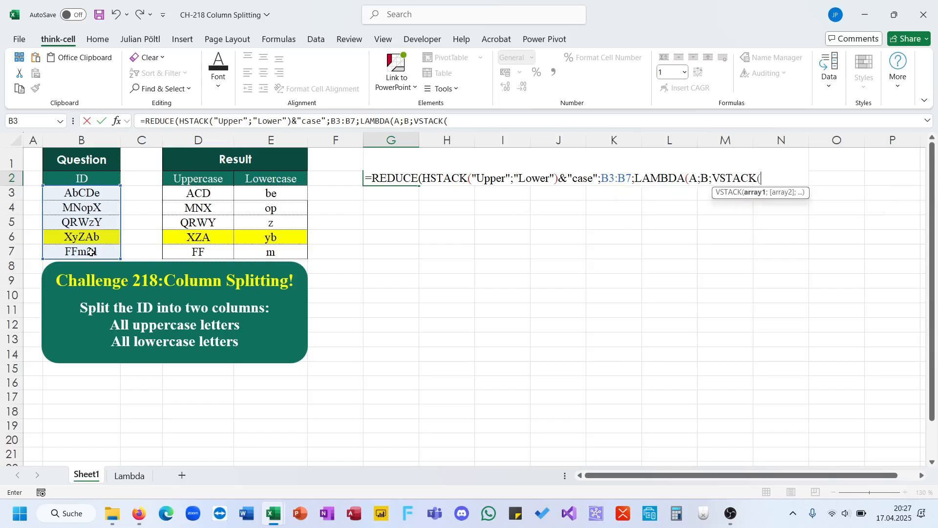
pyautogui.write('A;')
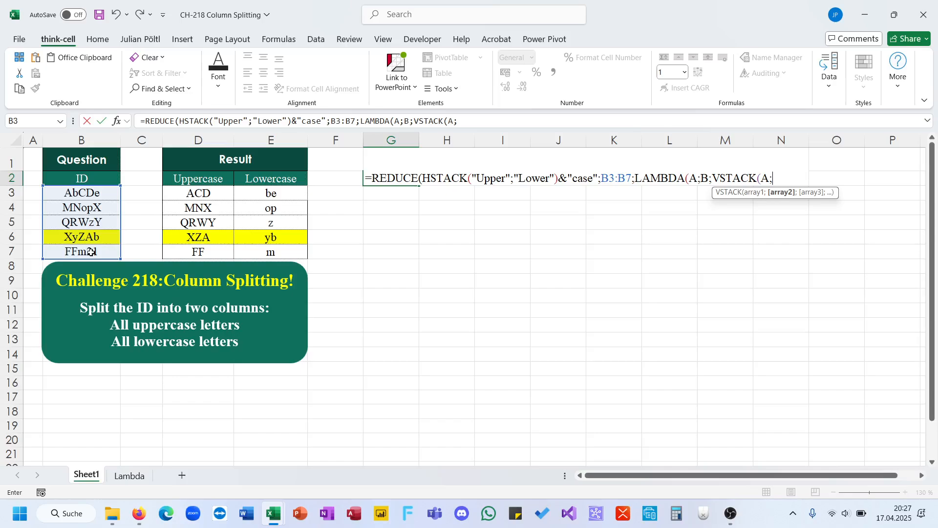
# - Inside VSTACK, open an HSTACK whose first column is L_ExtractByTypefromaString_TextSelect_TextCleaner(B;3) for the uppercase letters
pyautogui.write('hs')
pyautogui.press('Tab')
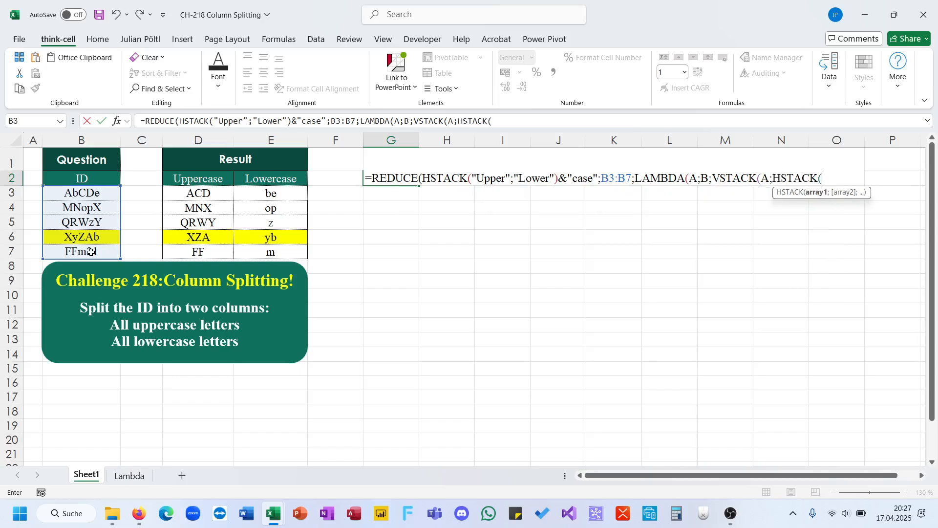
pyautogui.write('extr')
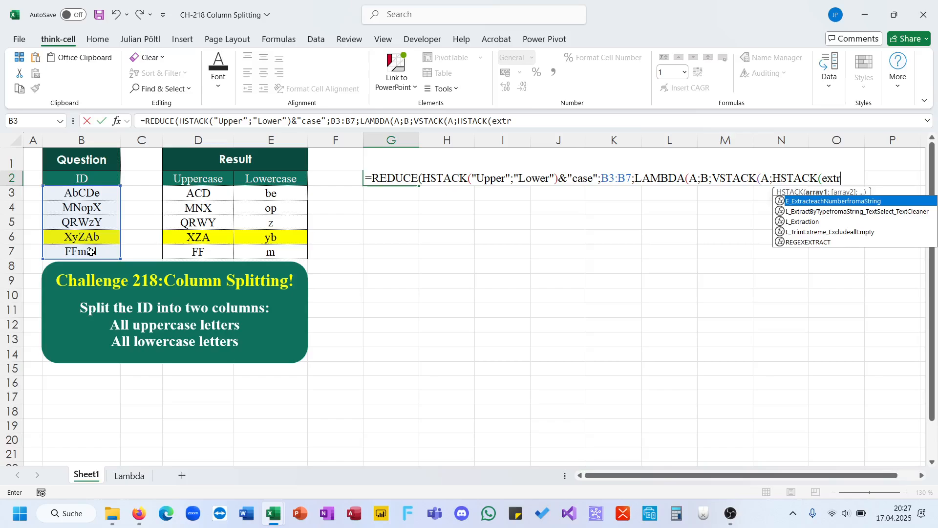
pyautogui.press('Down')
pyautogui.press('Tab')
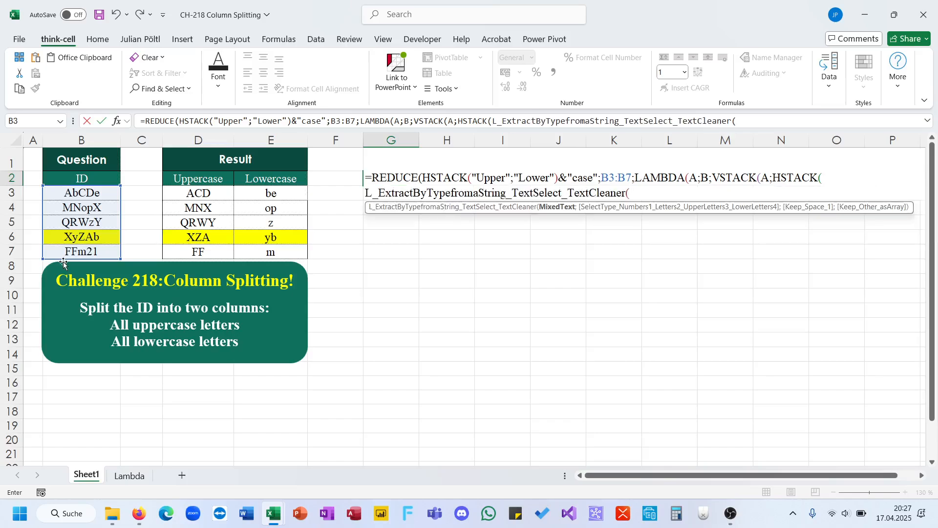
pyautogui.write('B;')
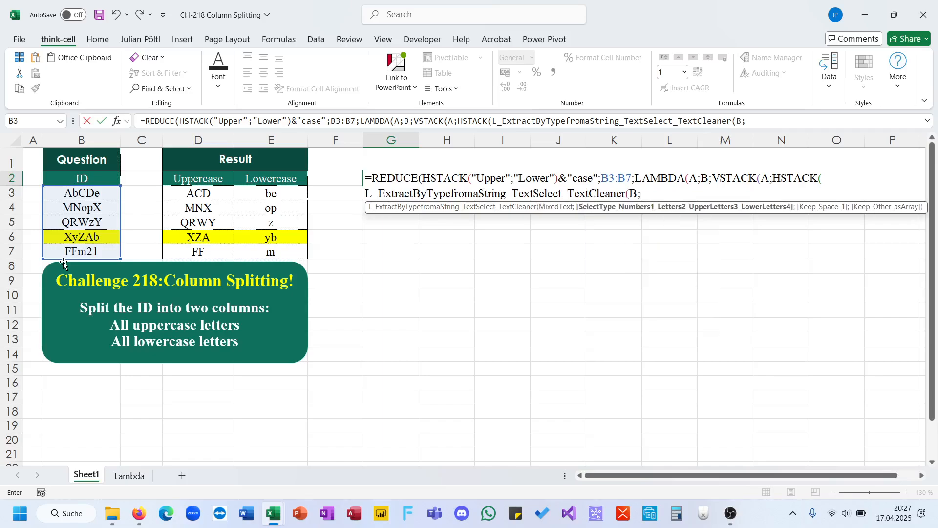
pyautogui.write('3);')
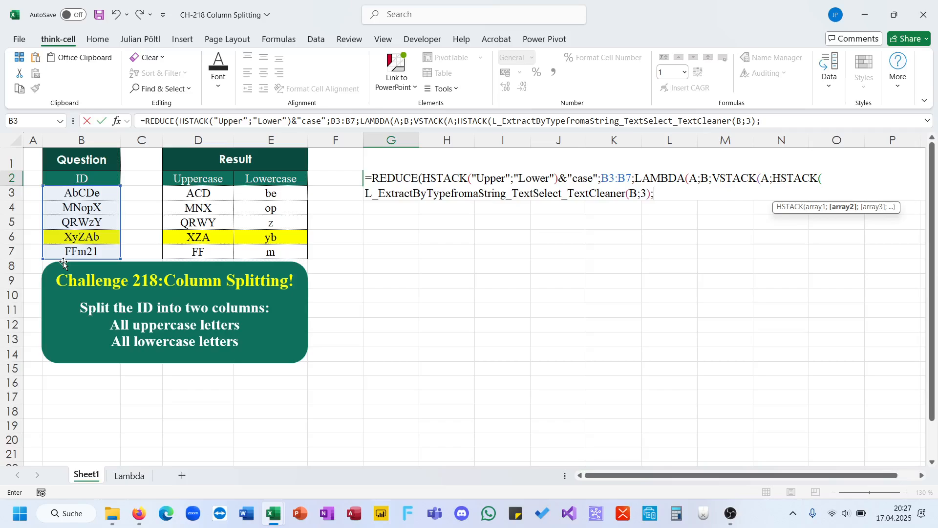
# - Add L_ExtractByTypefromaString_TextSelect_TextCleaner(B;4) as the lowercase column, then close and enter the G2 formula
pyautogui.write('ext')
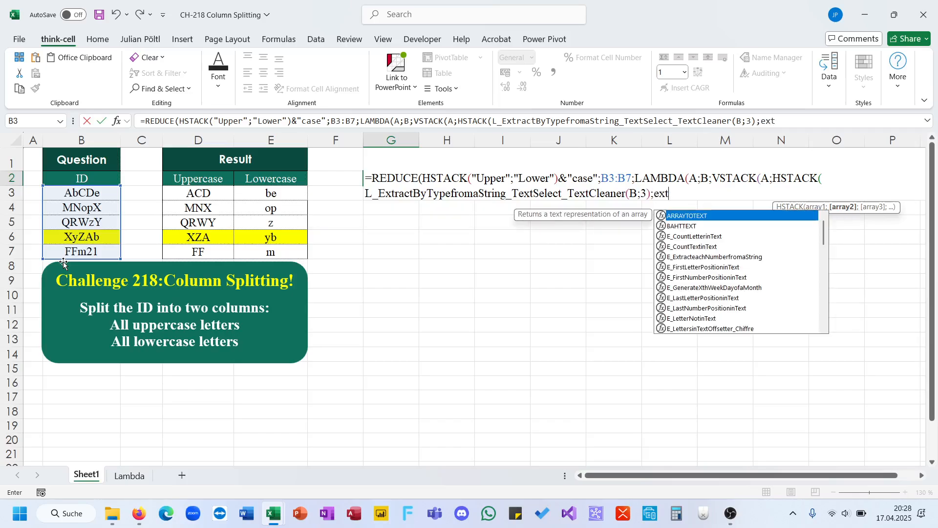
pyautogui.write('ra')
pyautogui.press('Tab')
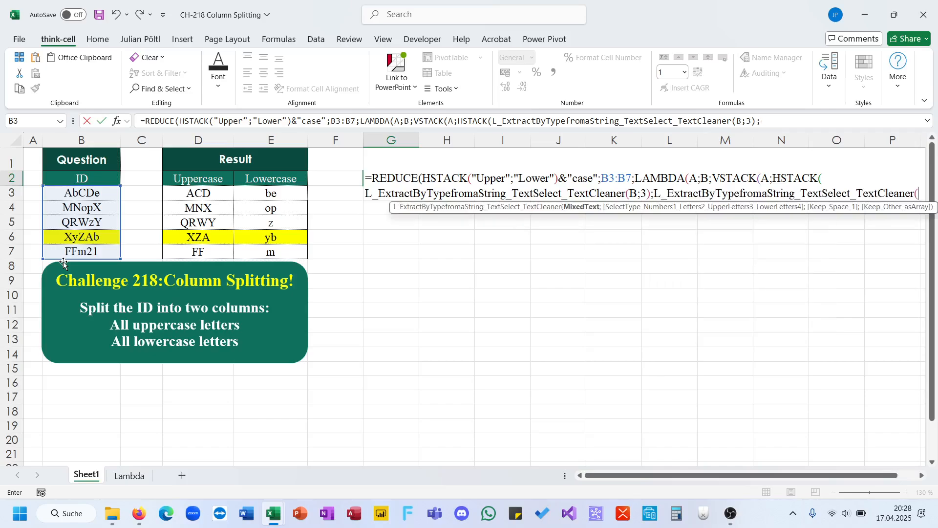
pyautogui.write('B;')
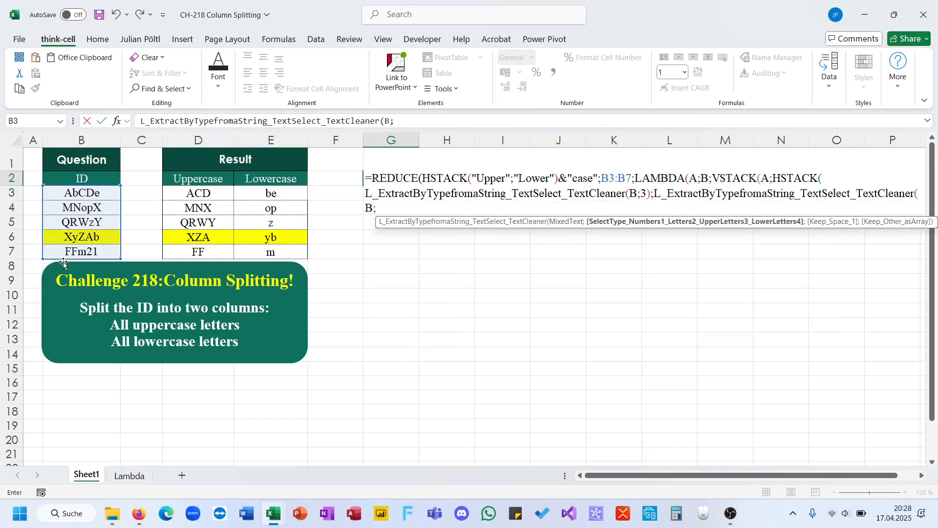
pyautogui.write('4))))')
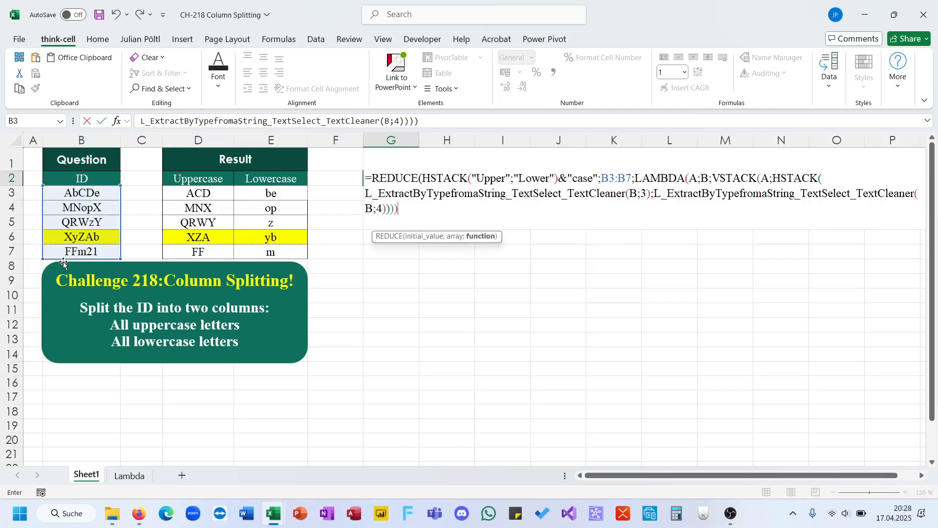
pyautogui.press('Return')
pyautogui.press('Up')
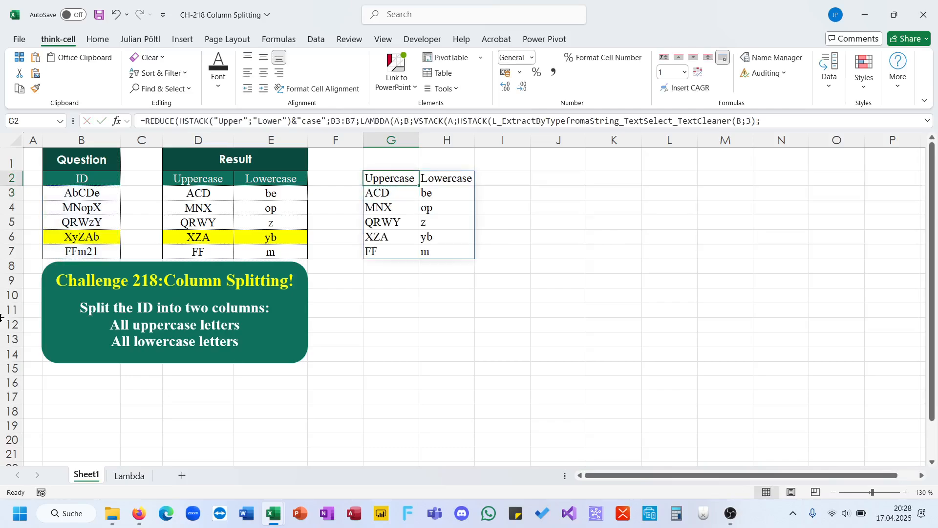
# - Copy the formatting of the Uppercase and Lowercase headers in D2:E2 onto G2:H2
pyautogui.moveTo(214, 177); pyautogui.dragTo(255, 178)
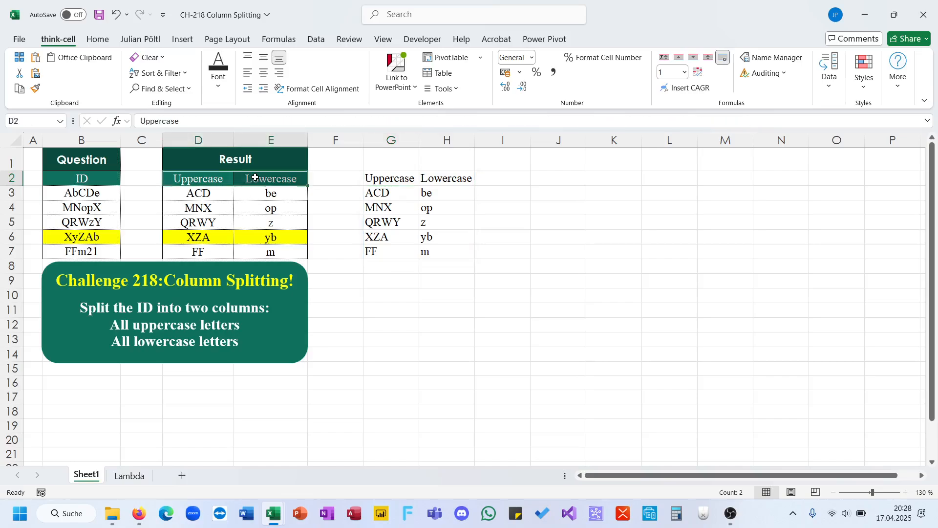
pyautogui.click(35, 89)
pyautogui.click(411, 179)
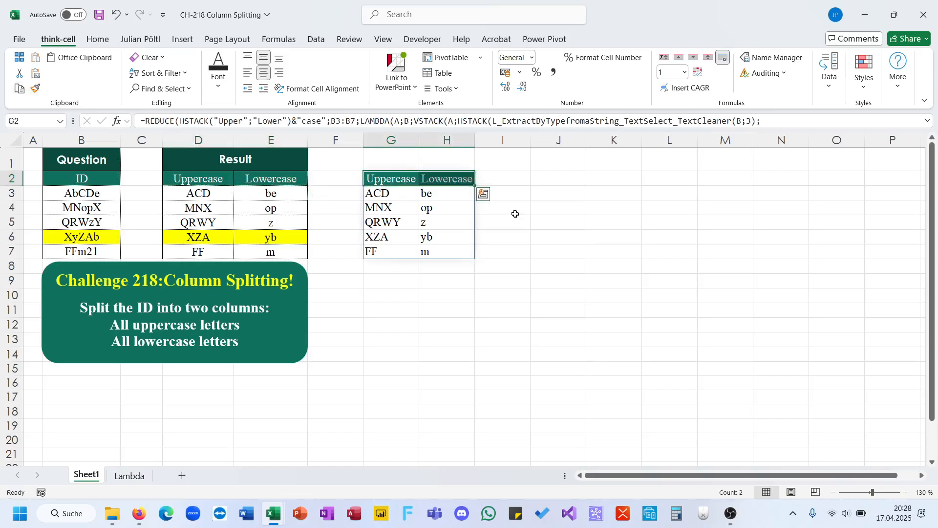
pyautogui.click(516, 214)
pyautogui.click(402, 246)
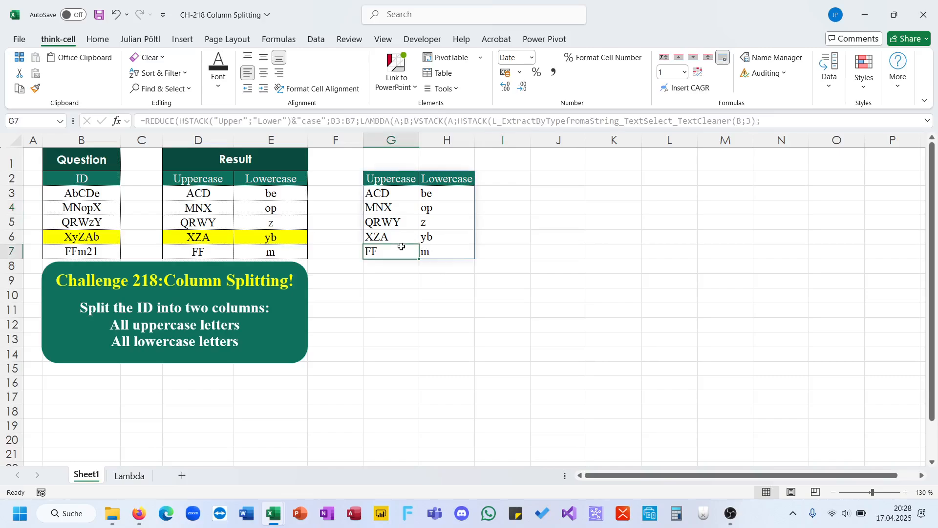
# - Copy the whole formula from G2 and paste it into J2 as the start of the second version
pyautogui.click(141, 39)
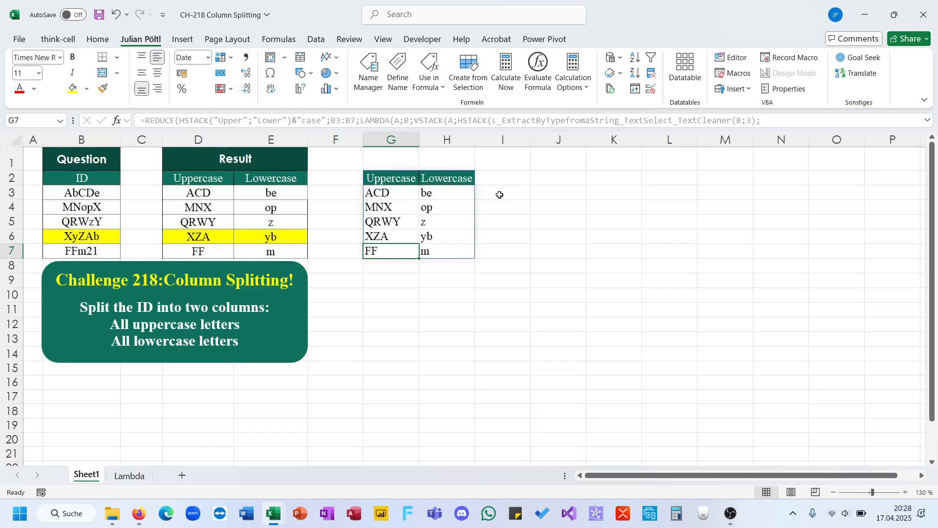
pyautogui.click(337, 120)
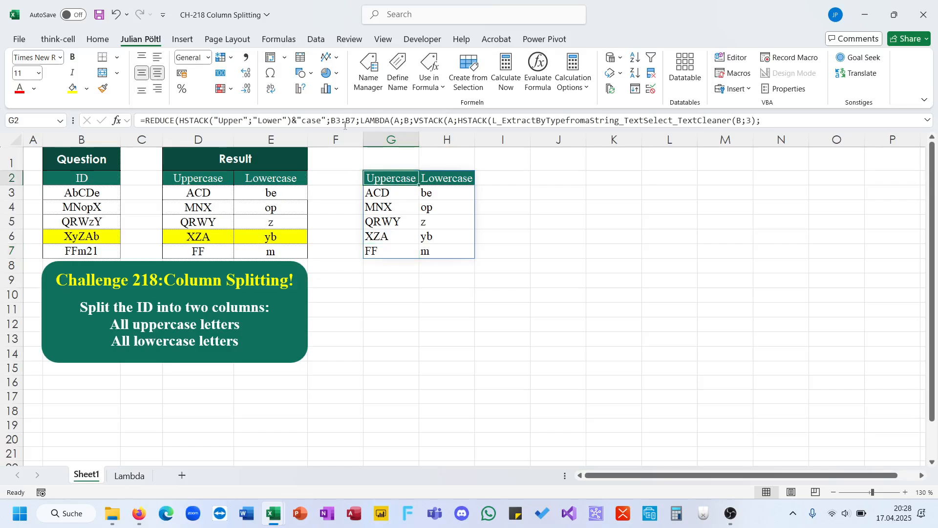
pyautogui.doubleClick(337, 120)
pyautogui.hotkey('ctrl', 'a')
pyautogui.hotkey('ctrl', 'c')
pyautogui.press('Escape')
pyautogui.click(542, 177)
pyautogui.click(454, 121)
pyautogui.hotkey('ctrl', 'v')
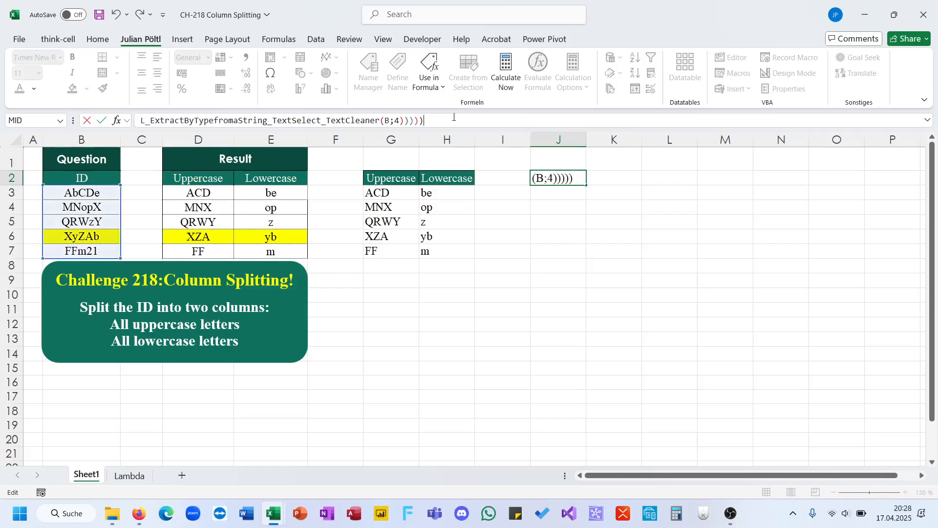
# - In the J2 formula, remove everything from HSTACK(L_ExtractByType… after VSTACK(A; and open a LET function in its place
pyautogui.hotkey('ctrl', 'shift', 'u')
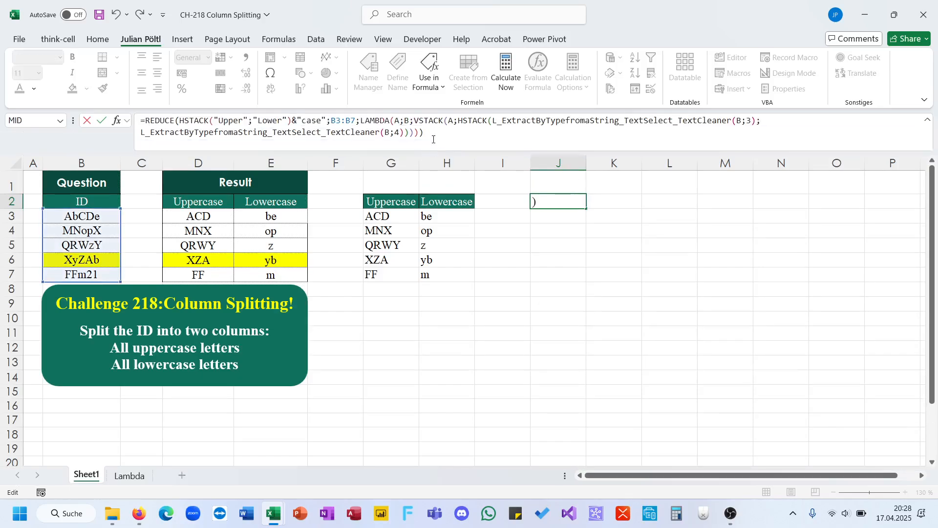
pyautogui.moveTo(433, 139); pyautogui.dragTo(458, 121)
pyautogui.press('Delete')
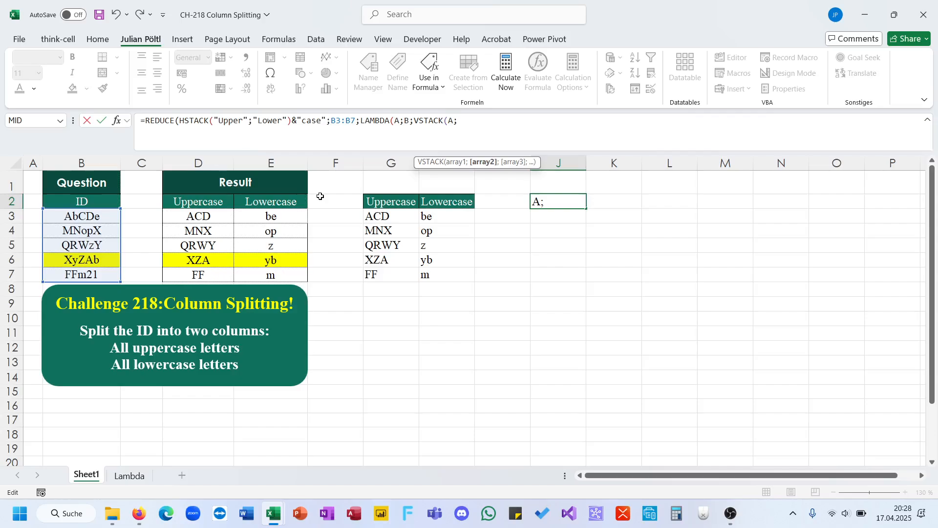
pyautogui.write('Let(')
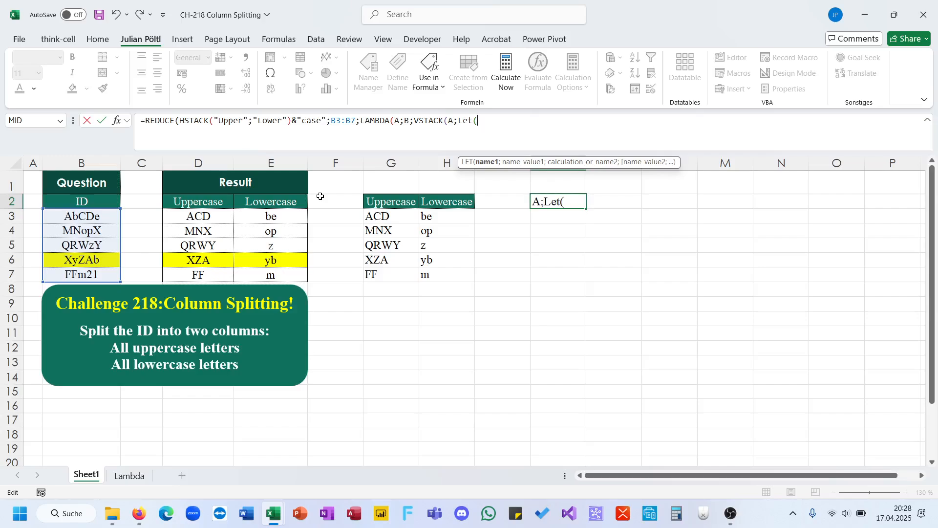
# - Define the LET variable S as MID(B;SEQUENCE(Len(B));1) to split each ID into single characters
pyautogui.write('S;Mid')
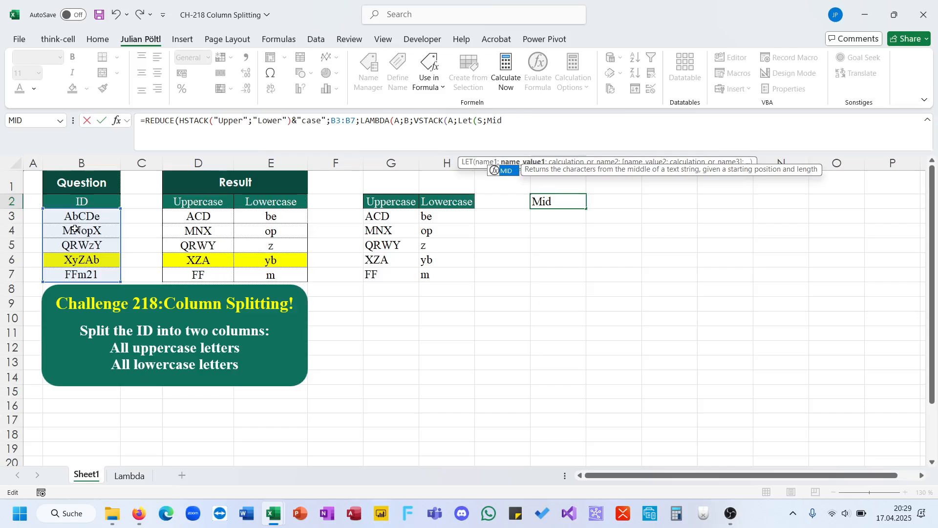
pyautogui.press('Tab')
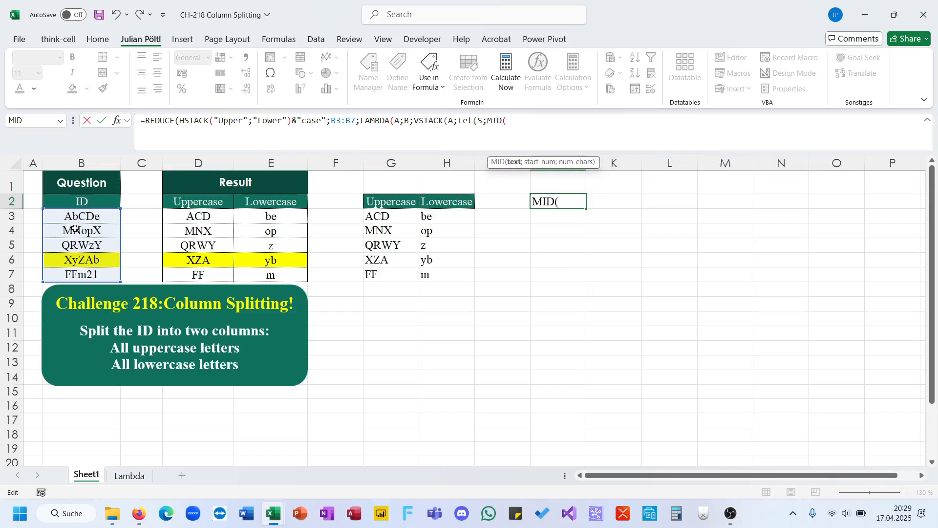
pyautogui.write('B;Se')
pyautogui.press('Down')
pyautogui.press('Down')
pyautogui.press('Down')
pyautogui.press('Down')
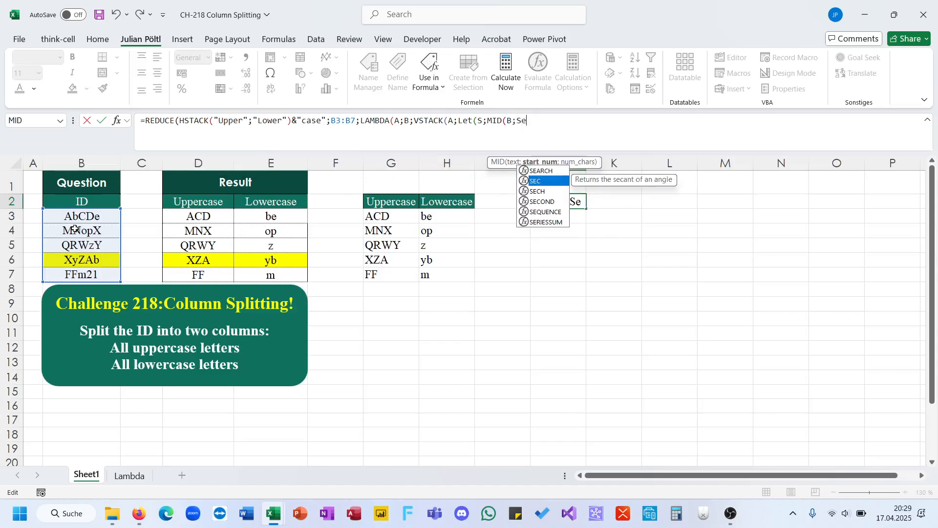
pyautogui.press('Tab')
pyautogui.write('Len')
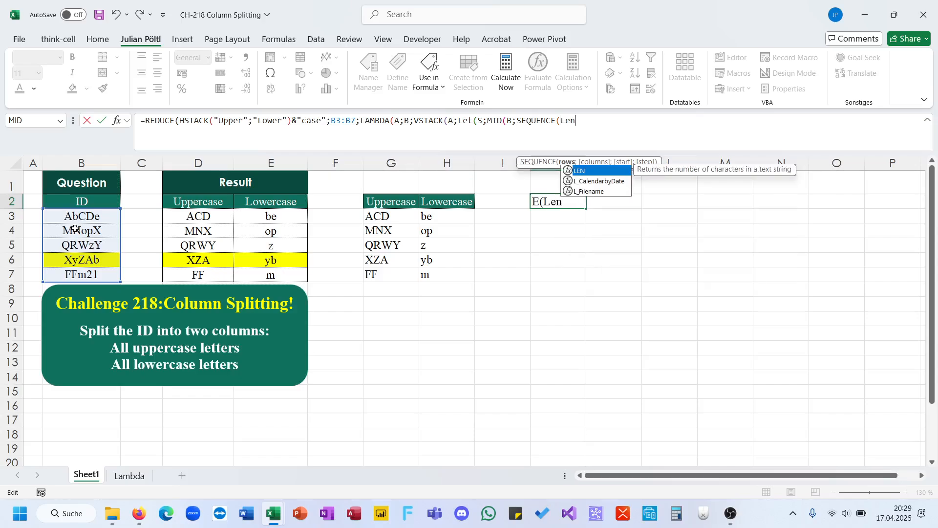
pyautogui.write('(B)')
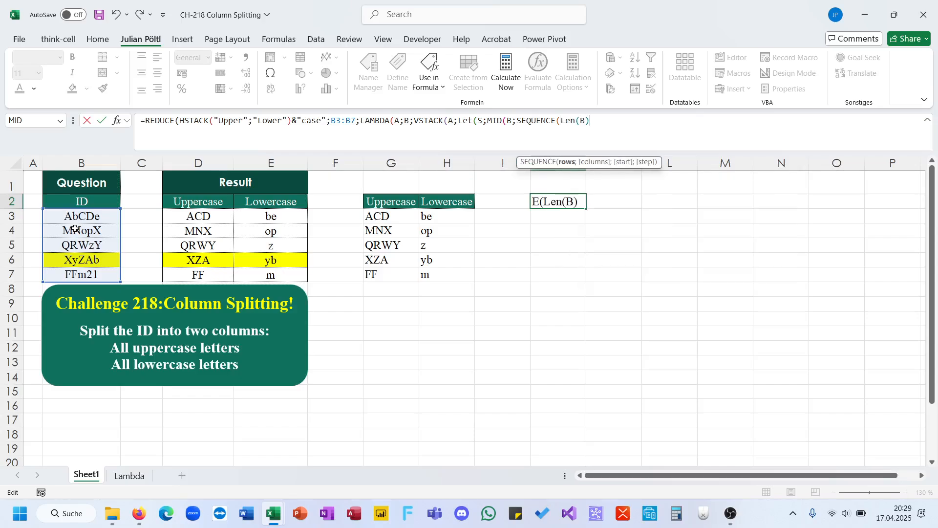
pyautogui.write(');1)')
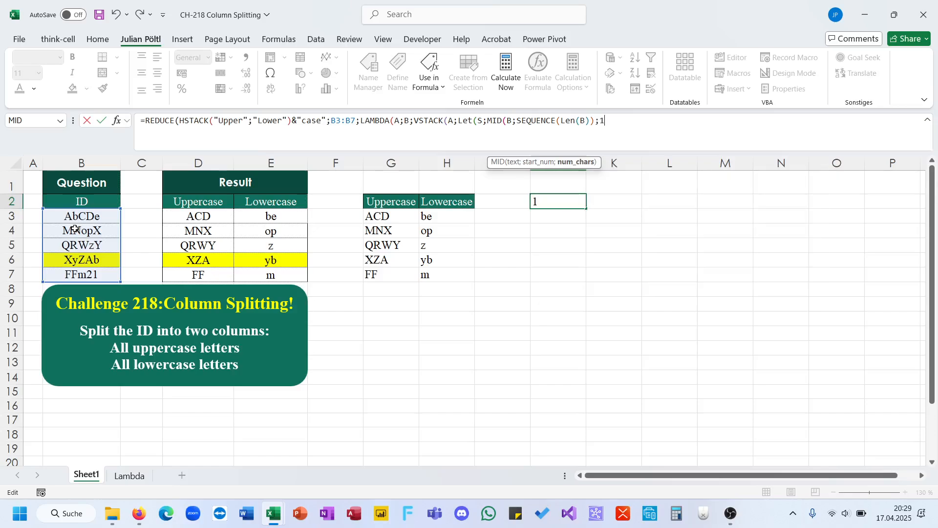
# - Rename the LET variable to C and wrap its MID expression in CODE, closing that argument with a semicolon
pyautogui.click(487, 121)
pyautogui.write('CODE(')
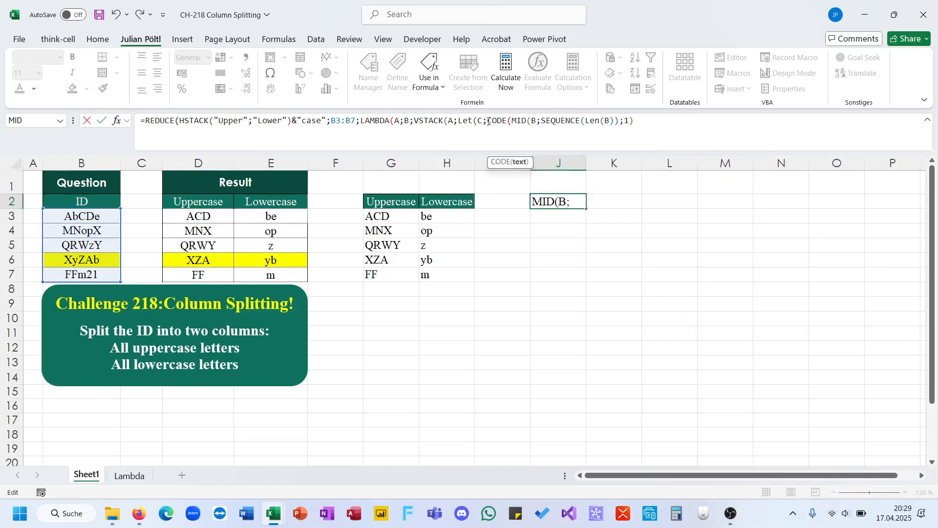
pyautogui.click(687, 129)
pyautogui.write(');')
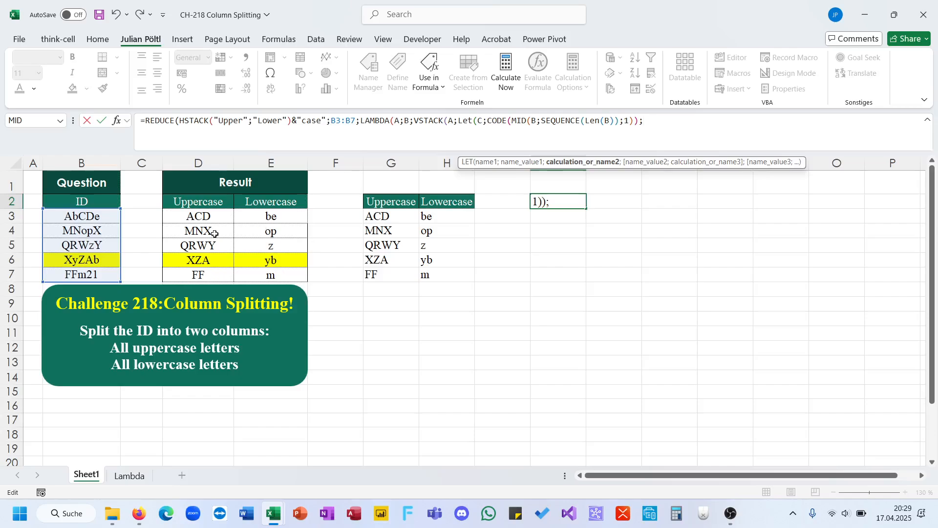
# - Store the unfinished J2 formula as text by putting an apostrophe in front of it
pyautogui.click(141, 122)
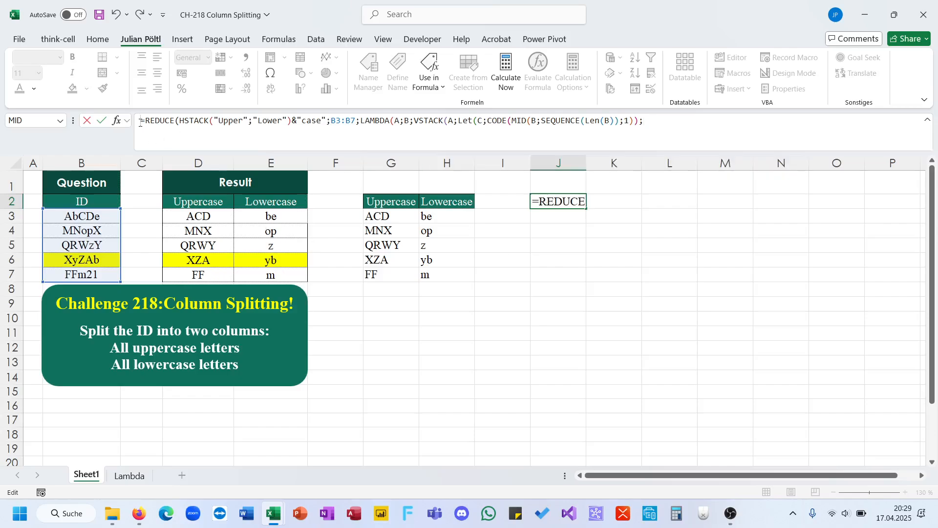
pyautogui.write("'")
pyautogui.press('Return')
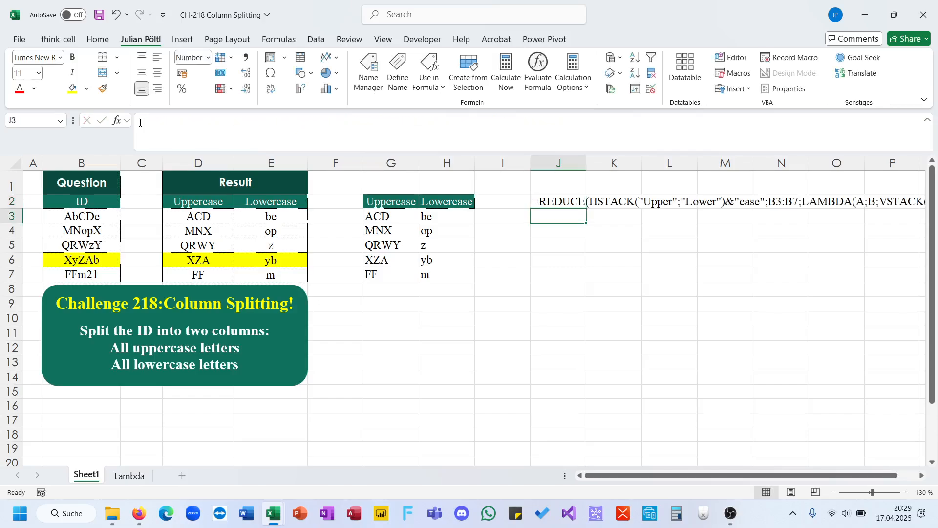
# - Begin a test formula in J5 as CODE(MID(B5; to read the characters of the ID in B5
pyautogui.click(551, 240)
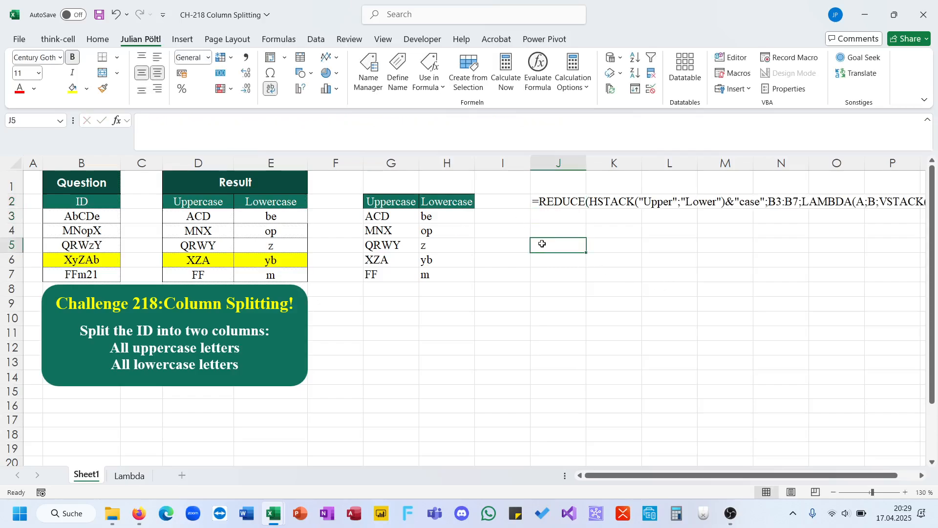
pyautogui.write('=cod')
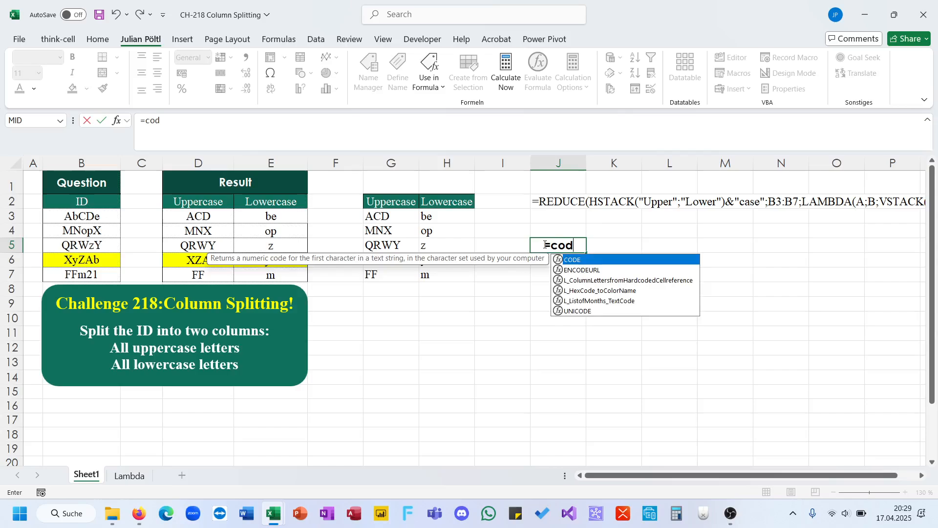
pyautogui.press('Tab')
pyautogui.write('se')
pyautogui.press('BackSpace')
pyautogui.press('BackSpace')
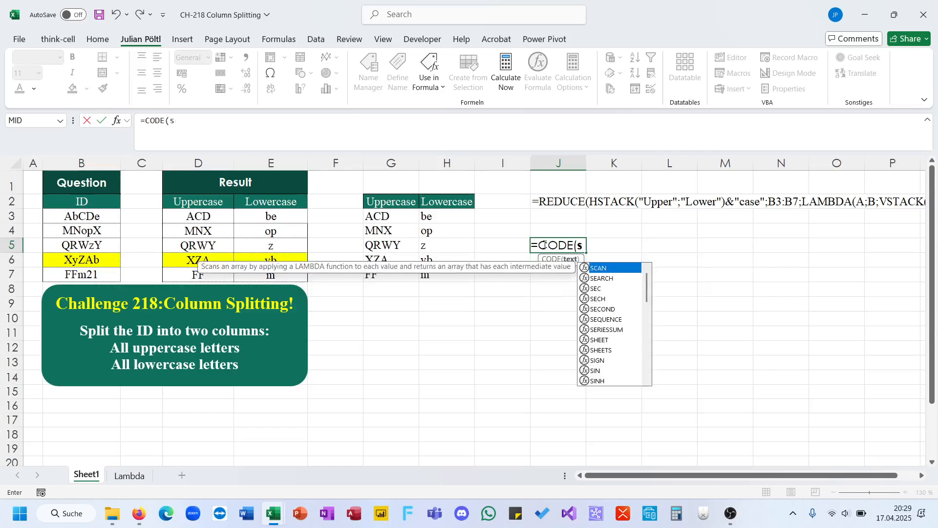
pyautogui.write('mid')
pyautogui.press('Tab')
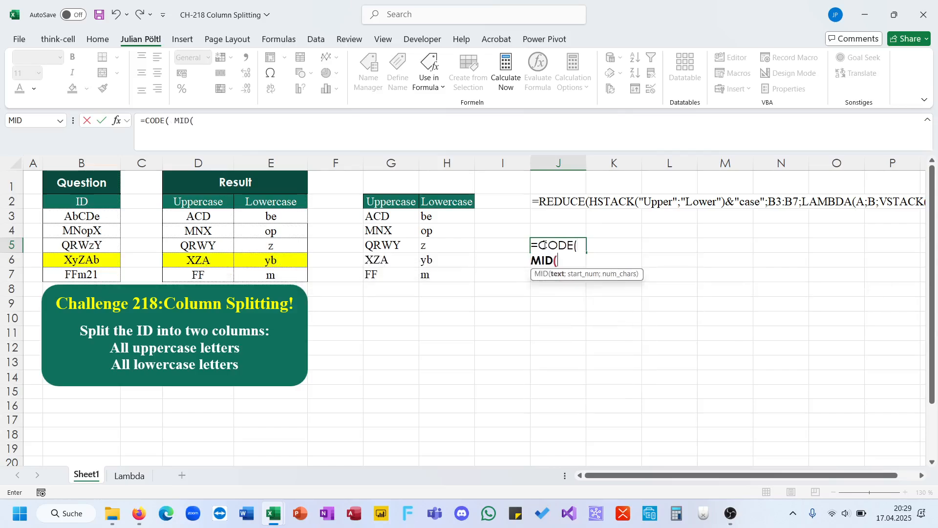
pyautogui.click(107, 245)
pyautogui.write(';')
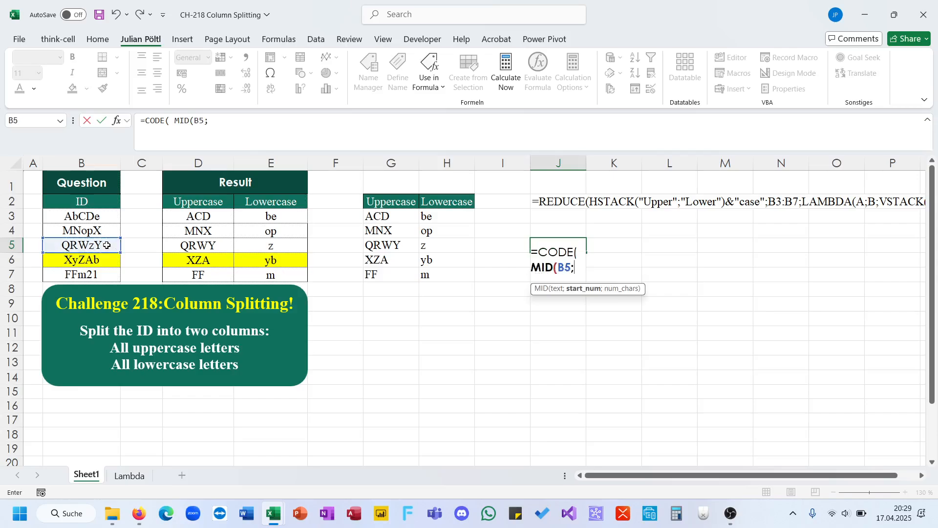
# - Add SEQUENCE(LEN(B5)) as MID's start position and 1 as its length, then close and enter the J5 formula
pyautogui.write('se')
pyautogui.press('Tab')
pyautogui.write('e')
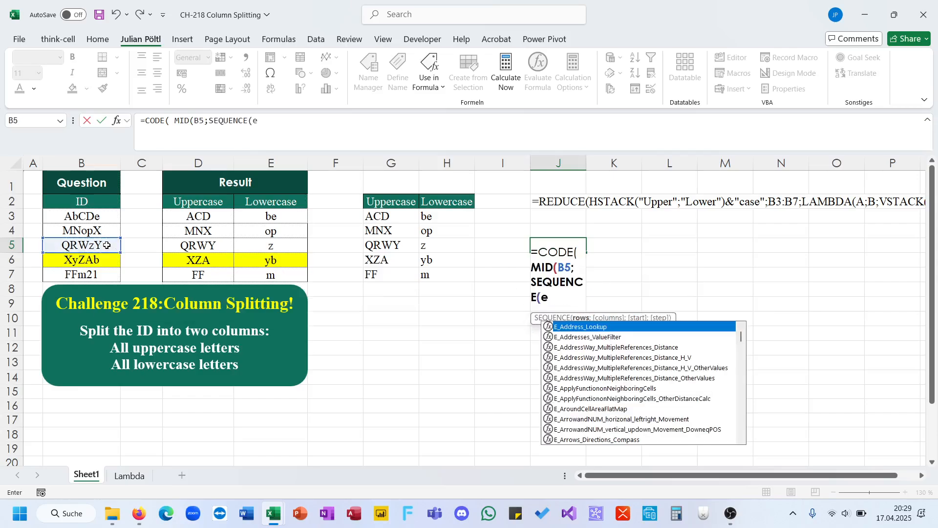
pyautogui.press('BackSpace')
pyautogui.write('len(')
pyautogui.click(95, 243)
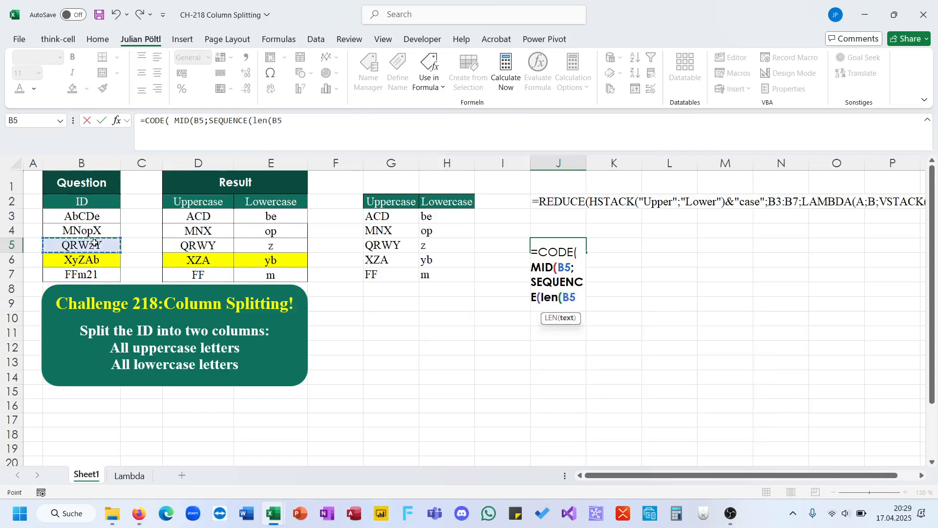
pyautogui.write('));1))')
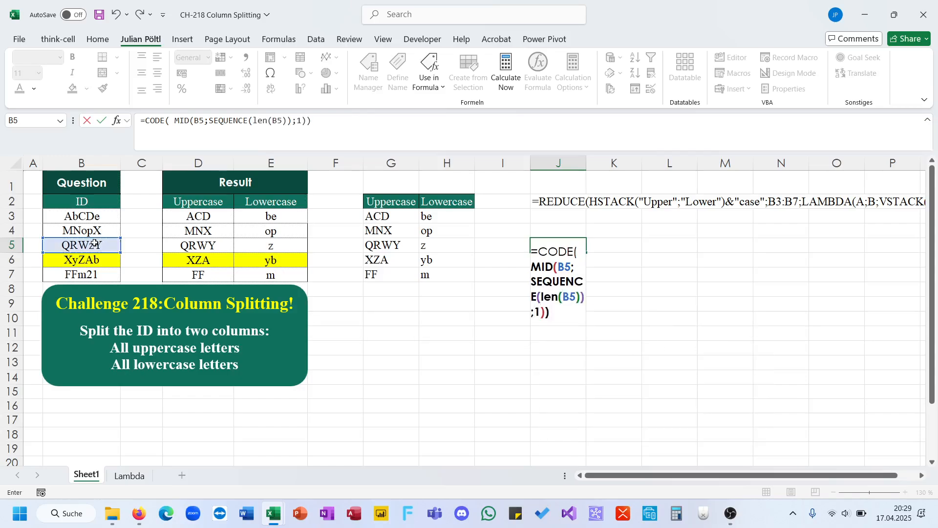
pyautogui.hotkey('ctrl', 'Return')
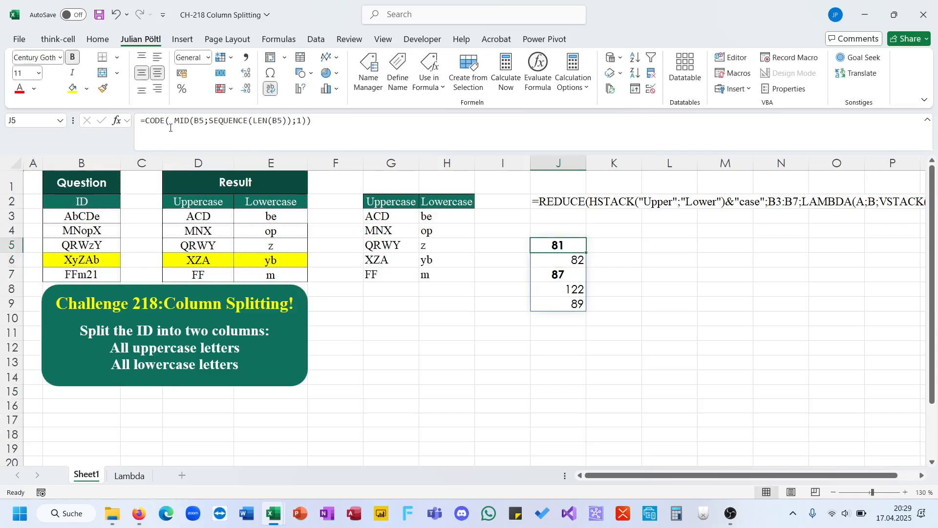
# - Remove the stray space before MID in the J5 test formula and enter it again
pyautogui.click(172, 121)
pyautogui.press('BackSpace')
pyautogui.hotkey('ctrl', 'Return')
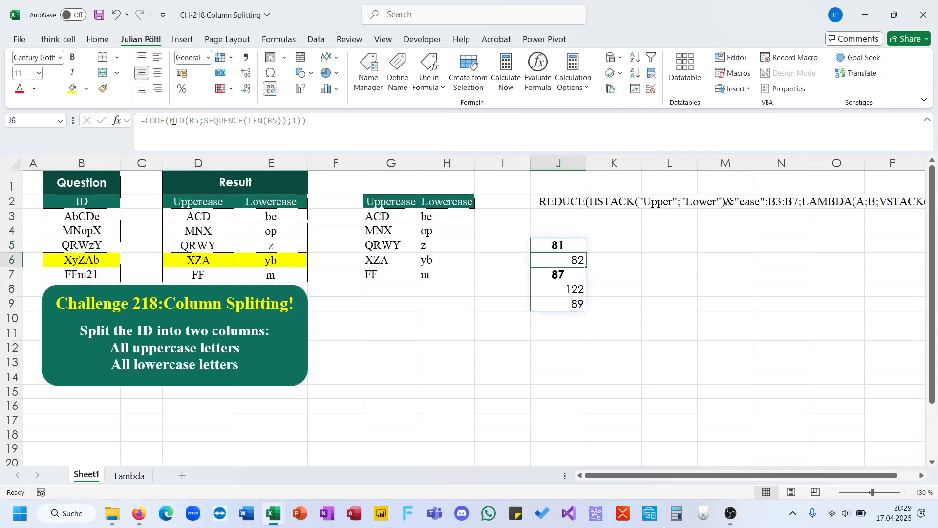
# - Examine how the character codes spilled from J5 relate to the uppercase and lowercase letters of the IDs
pyautogui.click(554, 292)
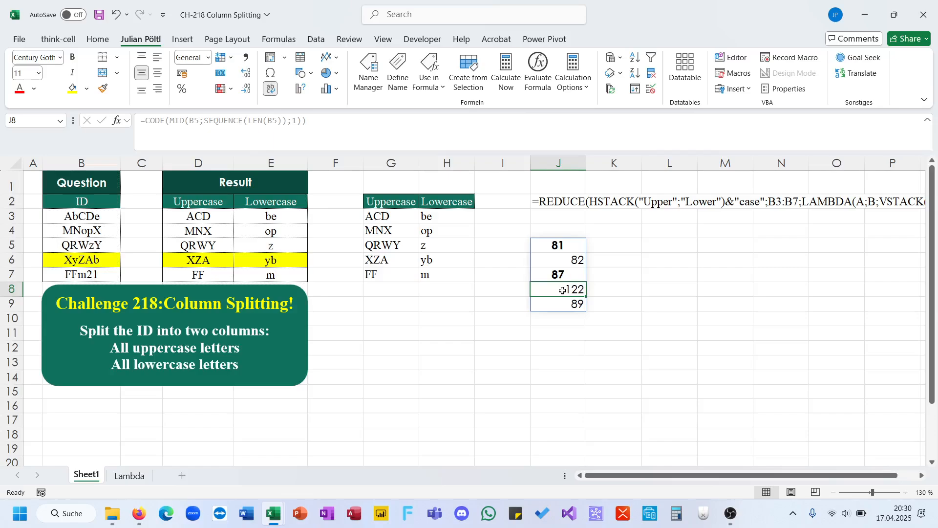
pyautogui.click(404, 133)
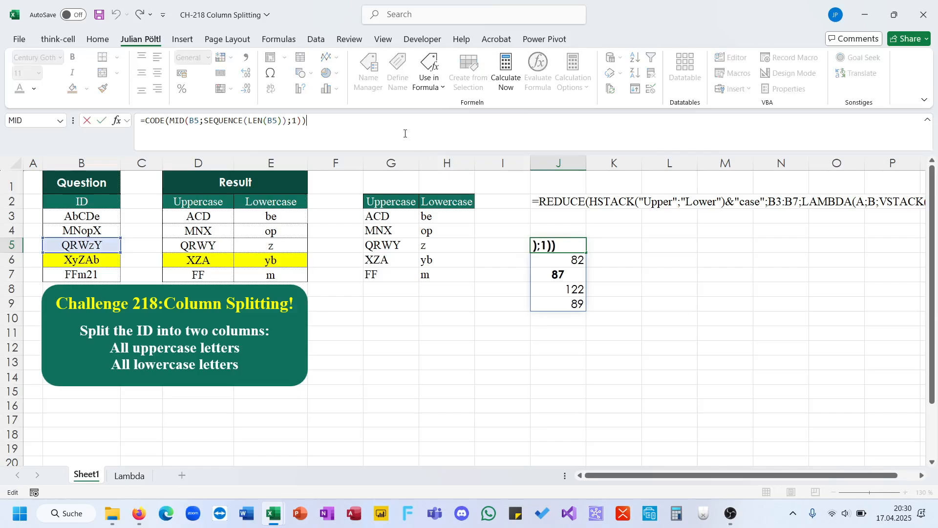
pyautogui.hotkey('ctrl', 'Return')
pyautogui.click(82, 275)
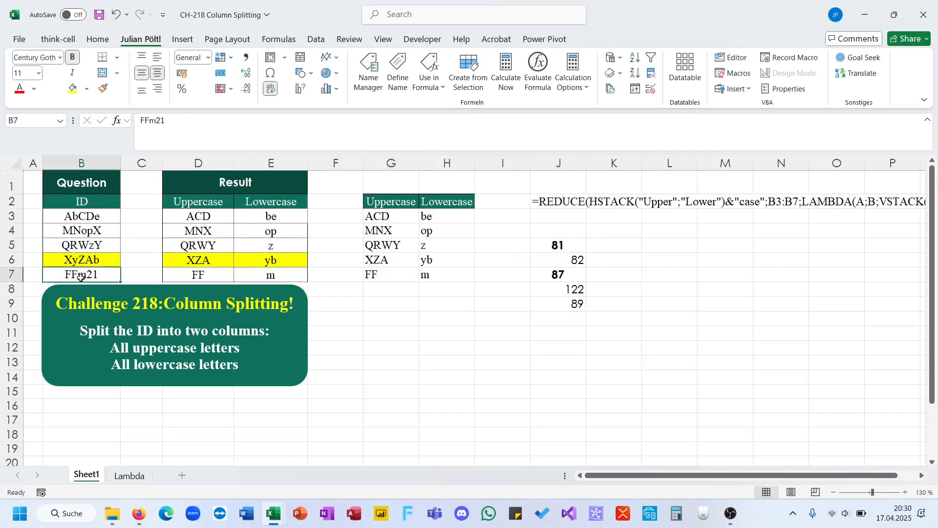
pyautogui.click(557, 246)
pyautogui.press('F2')
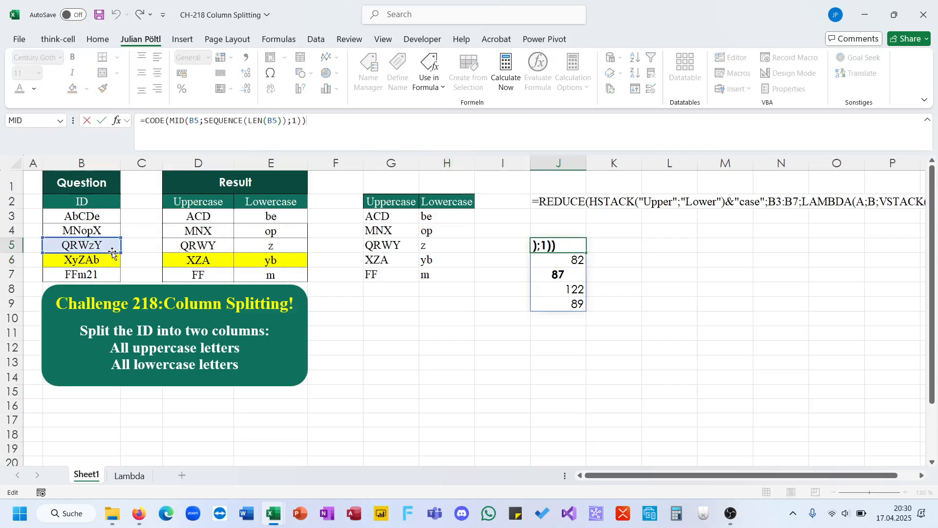
pyautogui.press('Escape')
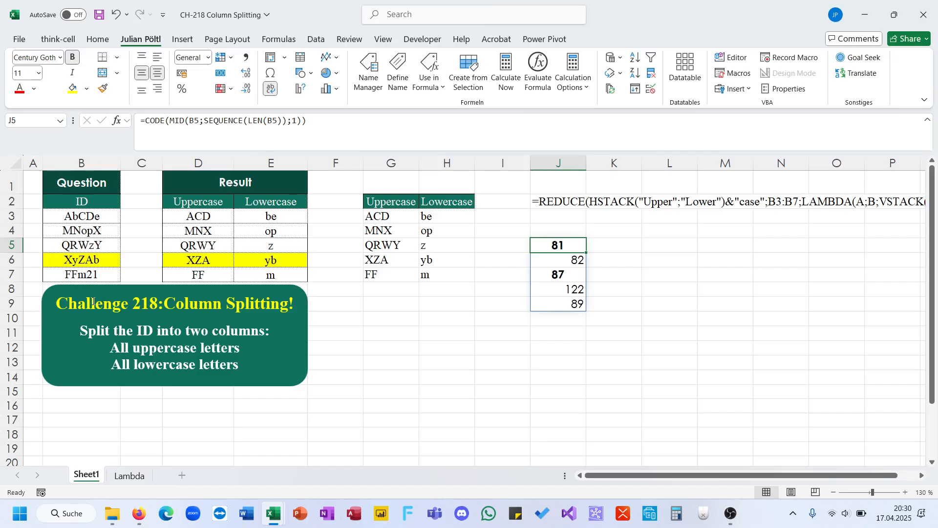
# - Delete the test formula in J5 and turn the text in J2 back into an editable formula starting with =REDUCE
pyautogui.press('Delete')
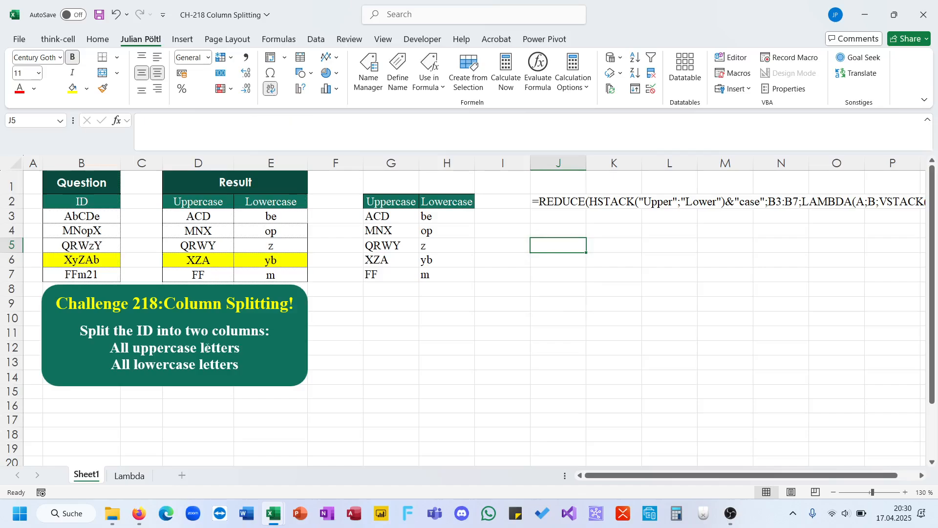
pyautogui.click(573, 197)
pyautogui.moveTo(148, 121); pyautogui.dragTo(111, 124)
pyautogui.write('=')
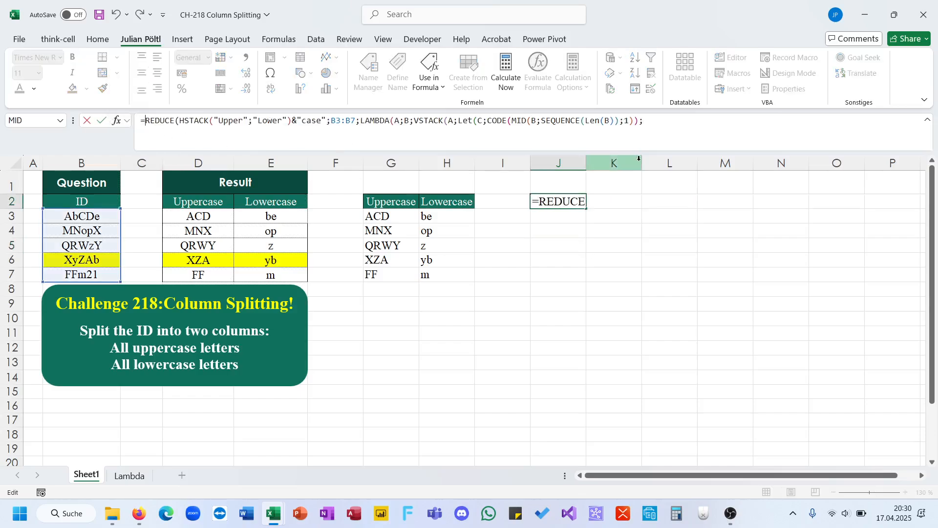
pyautogui.click(709, 138)
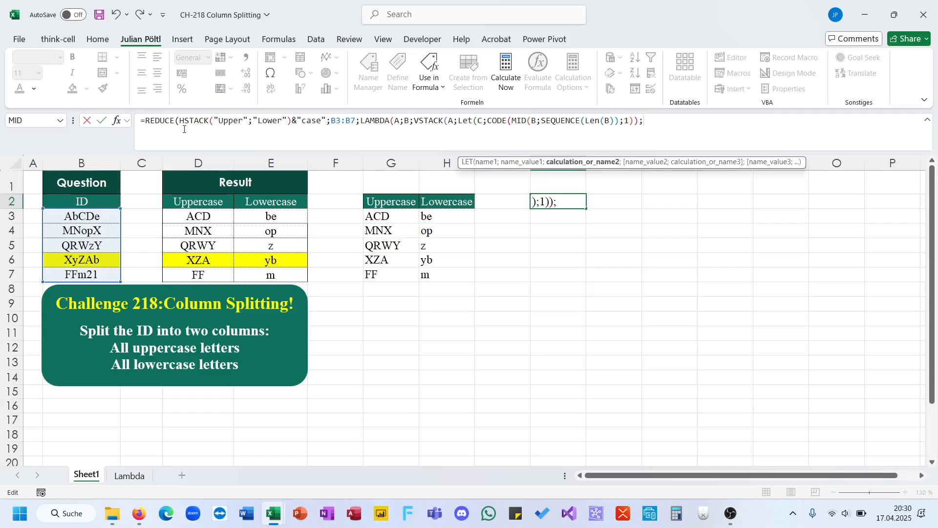
pyautogui.click(138, 119)
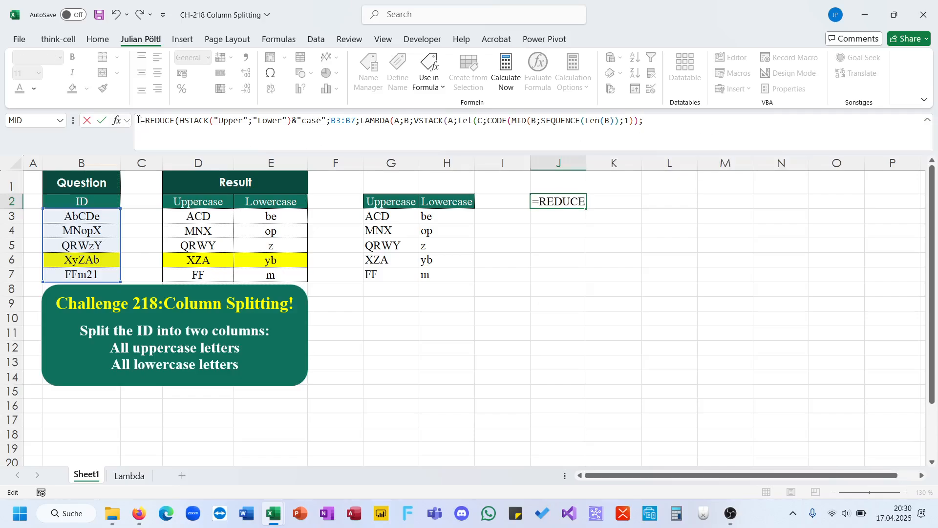
# - Keep the unfinished J2 formula as text and list the letters A, Z, a and z in cells I12 to I15
pyautogui.press('Return')
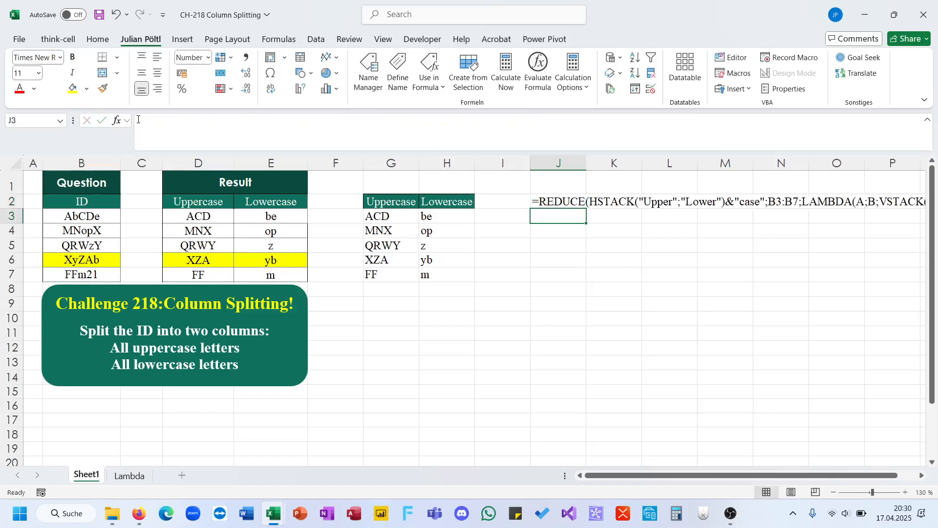
pyautogui.click(525, 342)
pyautogui.write('A')
pyautogui.press('Return')
pyautogui.write('Z')
pyautogui.press('Return')
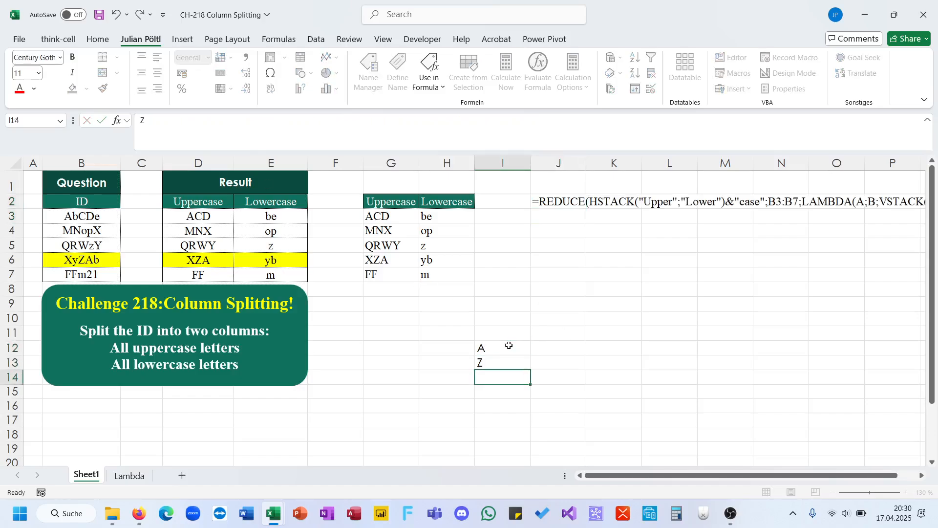
pyautogui.write('a')
pyautogui.press('Return')
pyautogui.write('z')
pyautogui.press('Return')
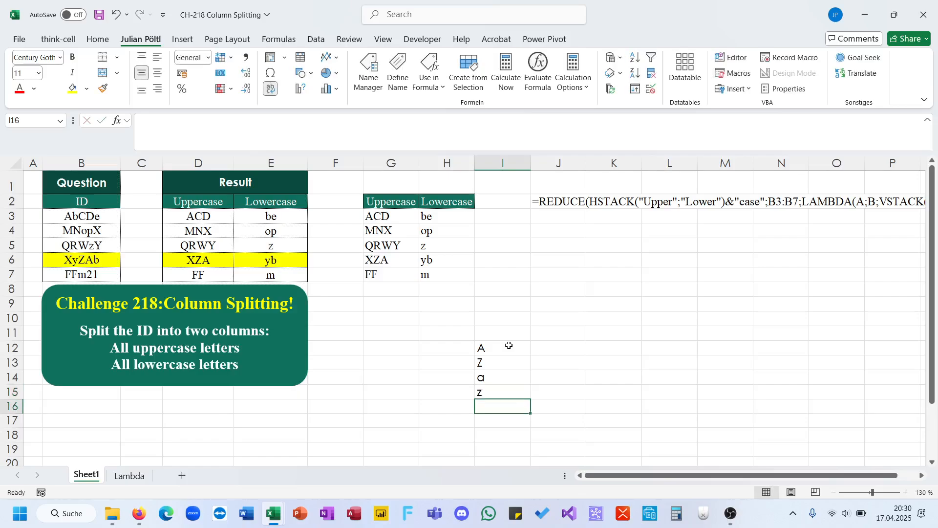
# - Enter =CODE(I12:I15) in J12 to get the character codes of the listed boundary letters
pyautogui.click(533, 345)
pyautogui.write('=co')
pyautogui.press('Tab')
pyautogui.press('Left')
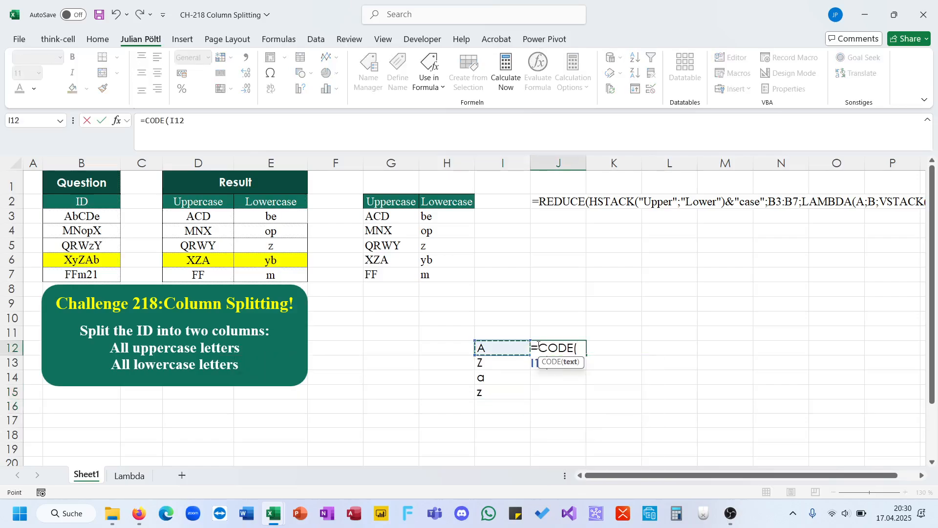
pyautogui.hotkey('shift', 'Down')
pyautogui.hotkey('shift', 'Down')
pyautogui.hotkey('shift', 'Down')
pyautogui.press('Return')
pyautogui.click(553, 350)
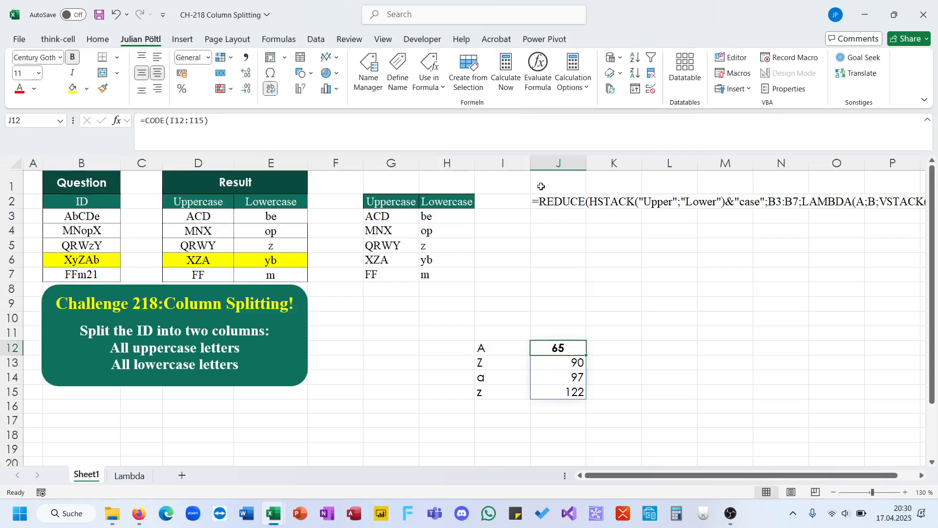
# - Turn the J2 text back into a formula and append IF((C>64)*(C<91);"U"; to its LET for the uppercase codes
pyautogui.click(548, 201)
pyautogui.click(142, 120)
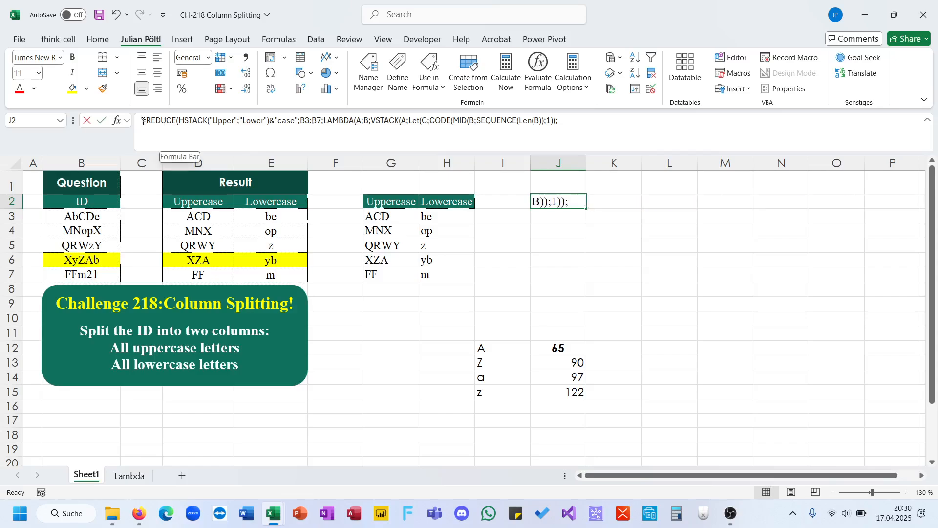
pyautogui.click(684, 128)
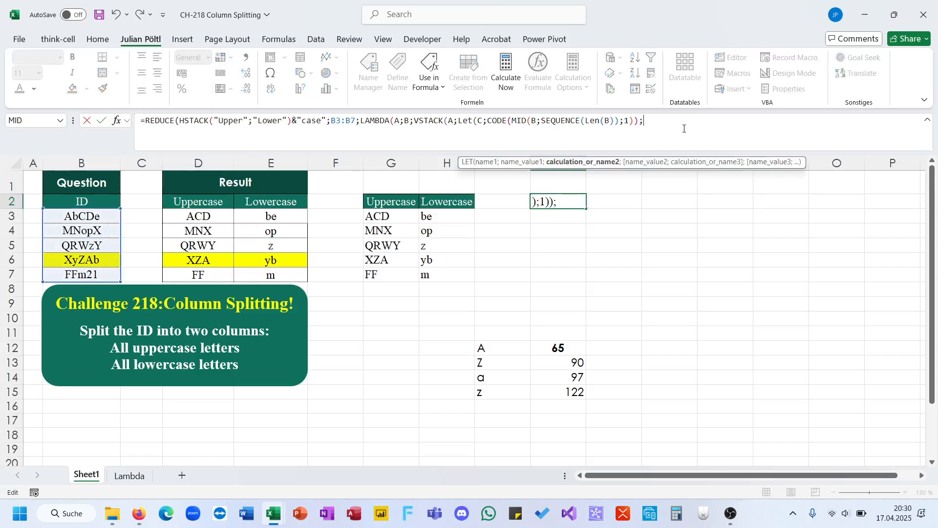
pyautogui.write('IF(')
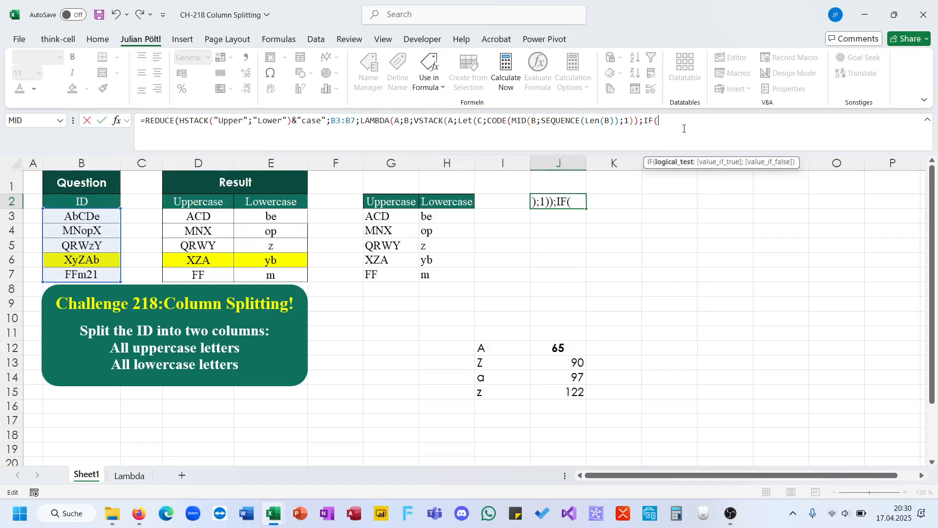
pyautogui.write('(C')
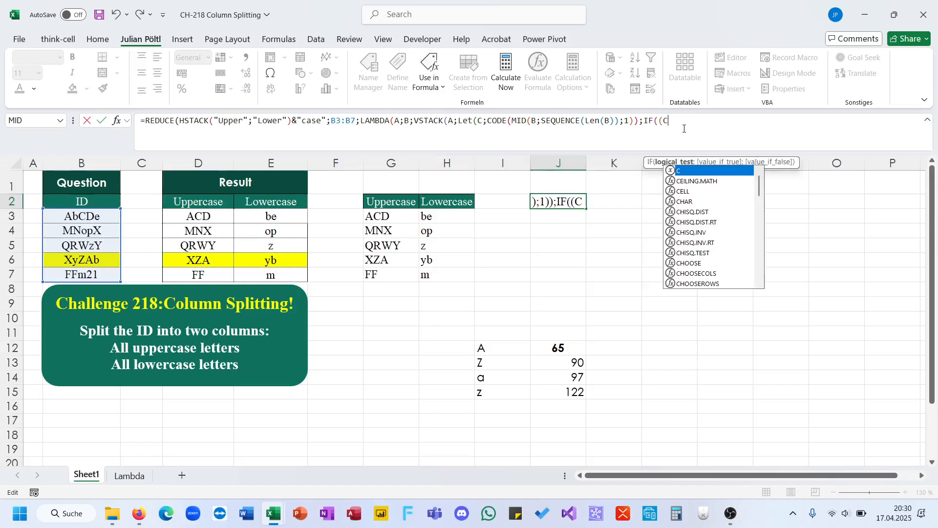
pyautogui.write('>')
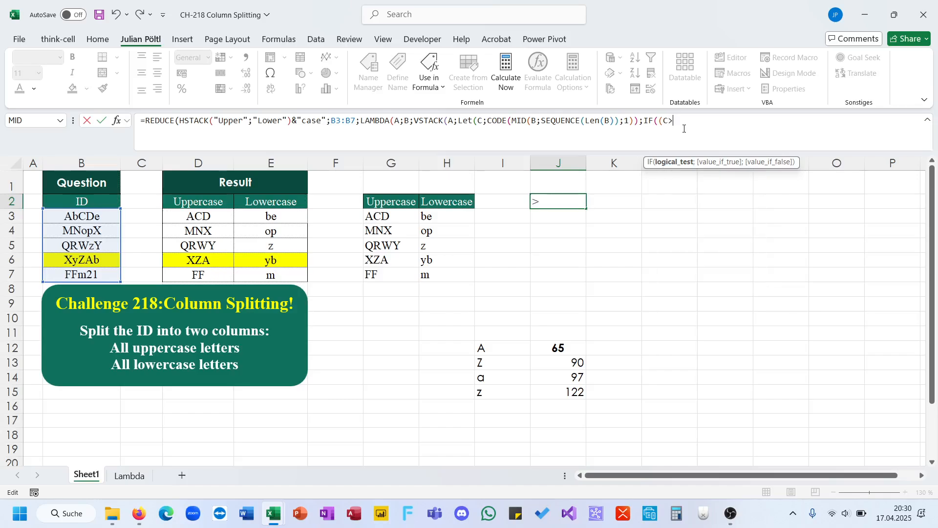
pyautogui.write('64)*(C<91);')
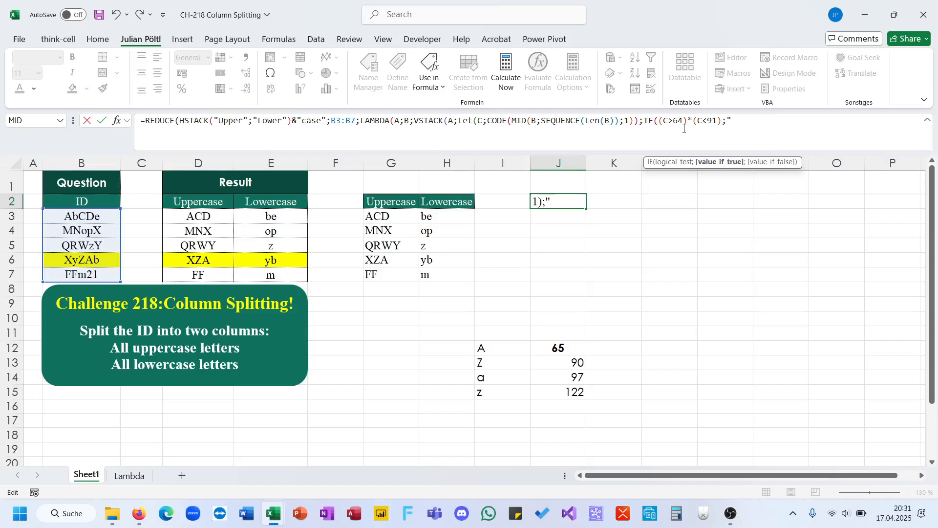
pyautogui.write('"U";')
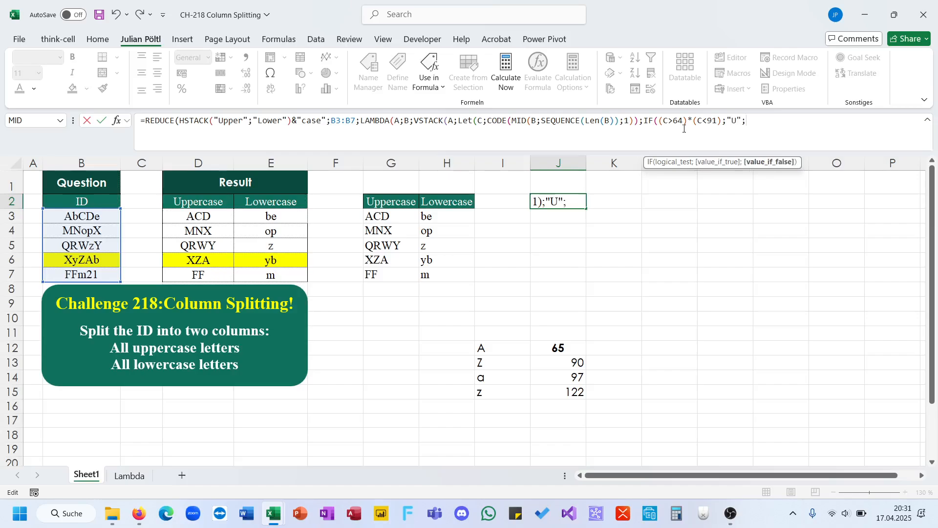
# - Nest a second IF in the J2 formula that tests for lowercase codes with (C>96)*(C<123)
pyautogui.write('if(')
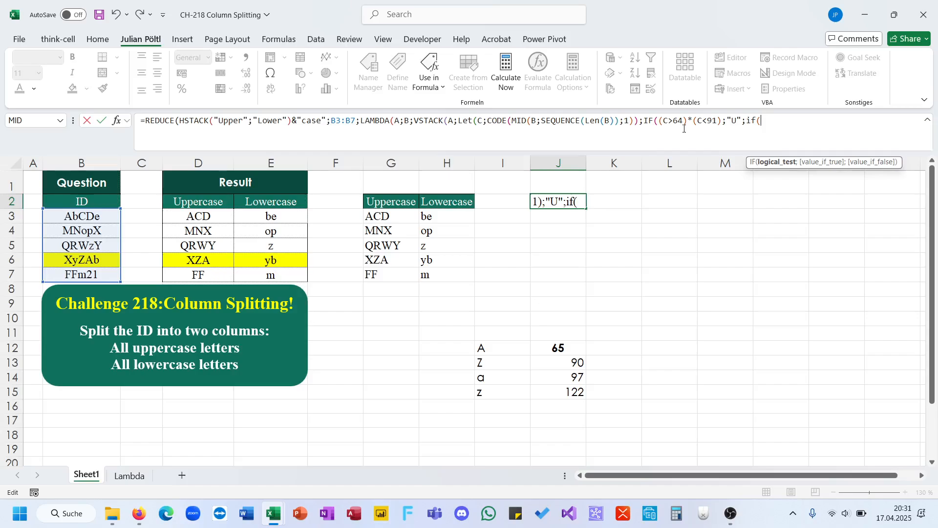
pyautogui.write('(C>96)*(C')
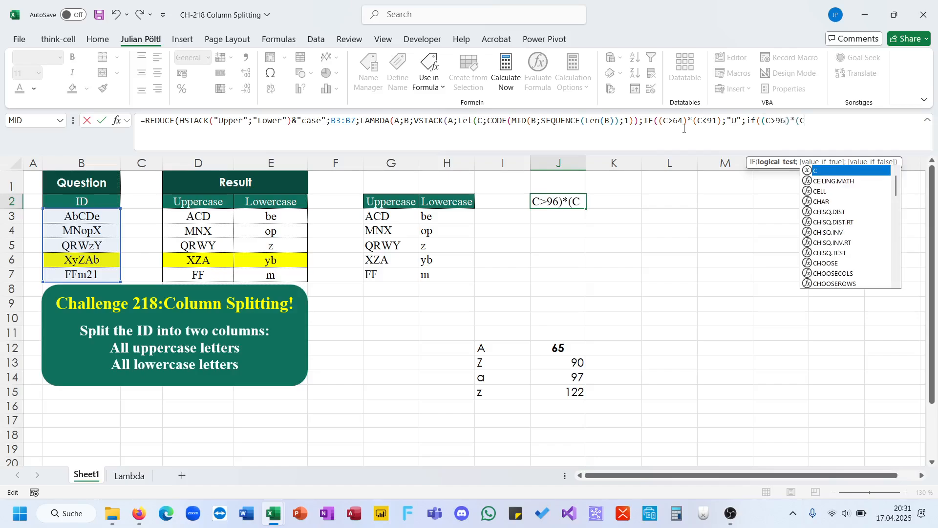
pyautogui.write('<123')
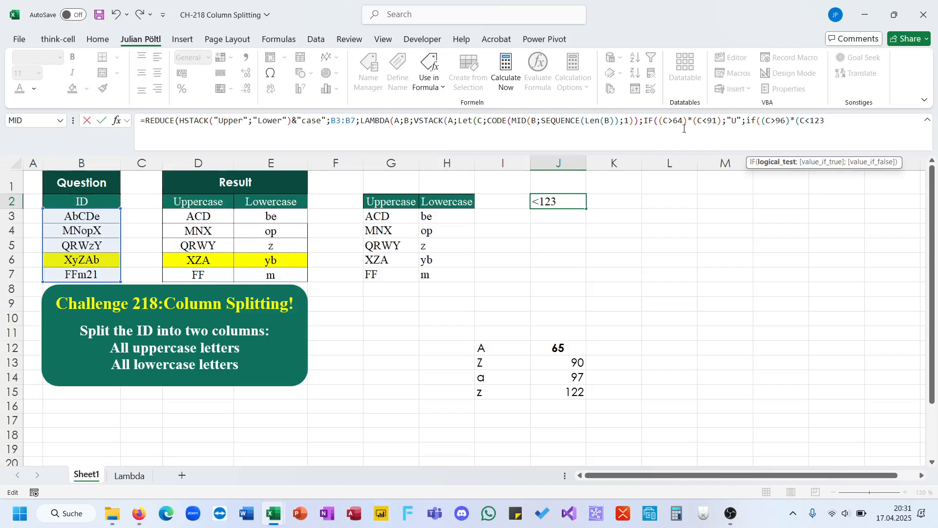
pyautogui.write(');')
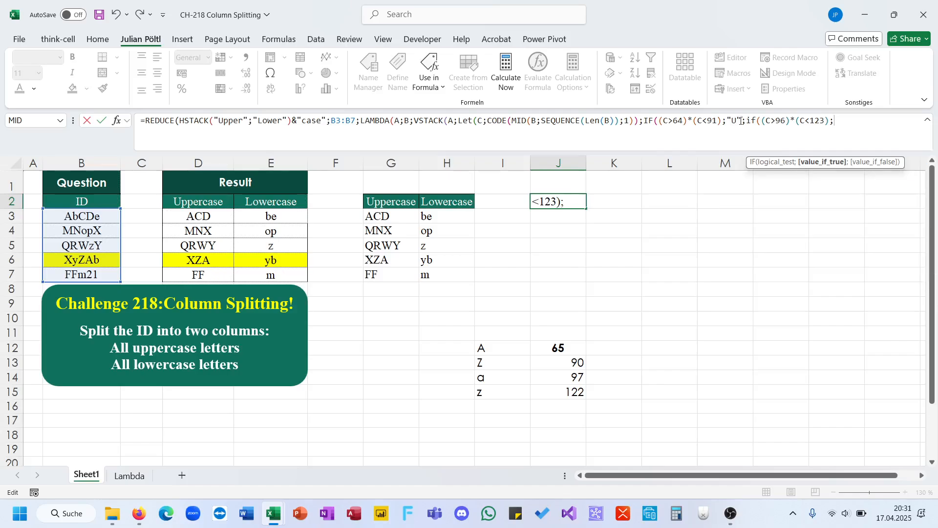
# - Replace the IF result "U" with 1, make the nested IF return 2 or otherwise 0, and close both IFs
pyautogui.moveTo(742, 121); pyautogui.dragTo(727, 123)
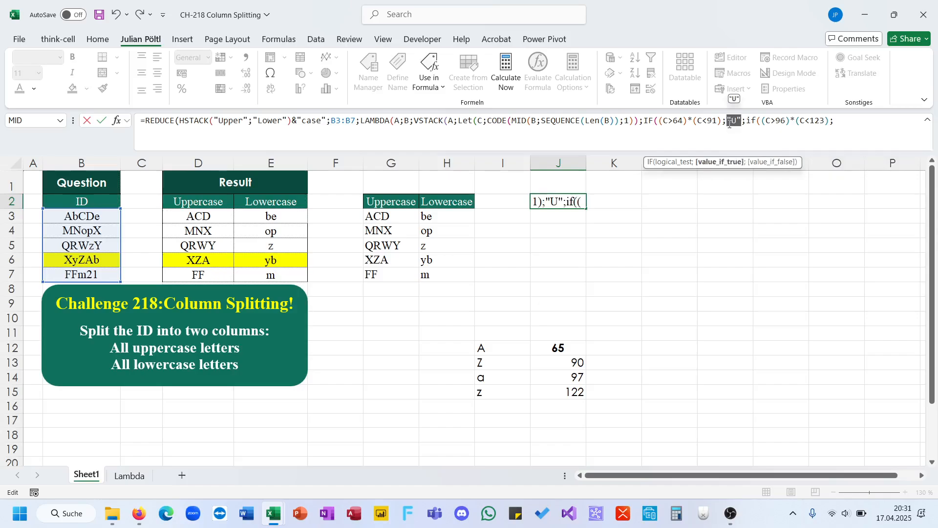
pyautogui.write('1')
pyautogui.click(825, 121)
pyautogui.write('2')
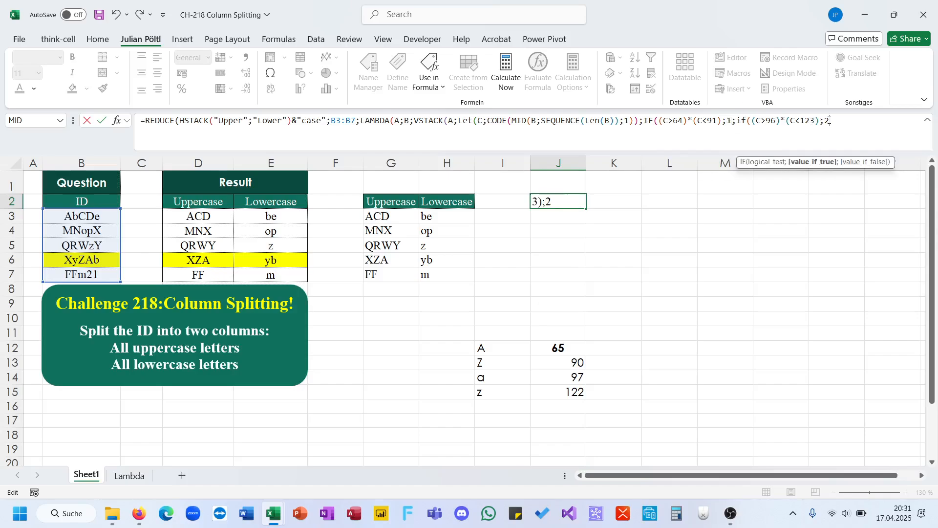
pyautogui.write(';')
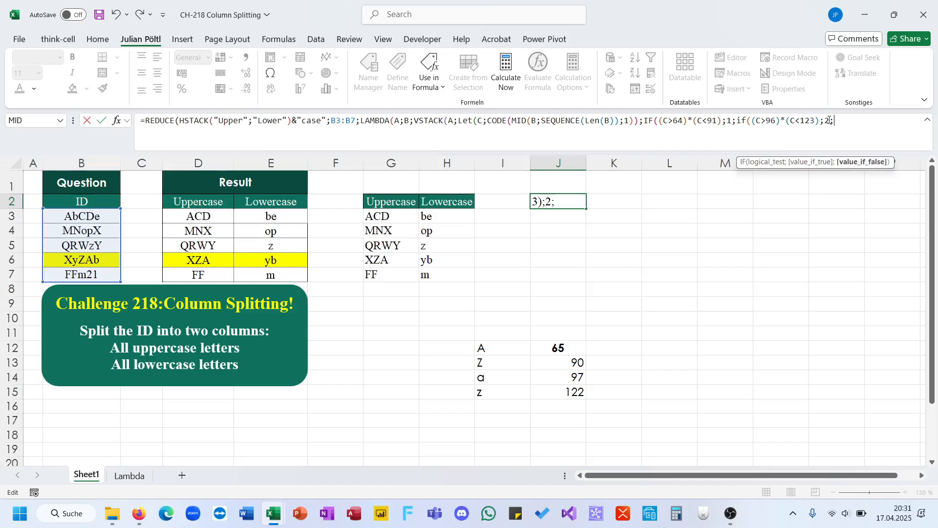
pyautogui.write('0))')
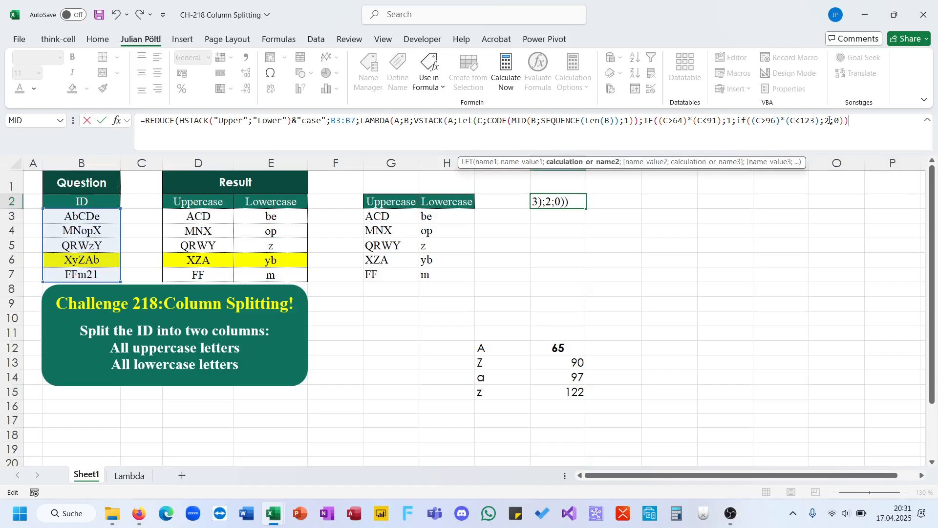
# - Begin the LET's final calculation after the IFs with HSTACK(FILTER(
pyautogui.write(';')
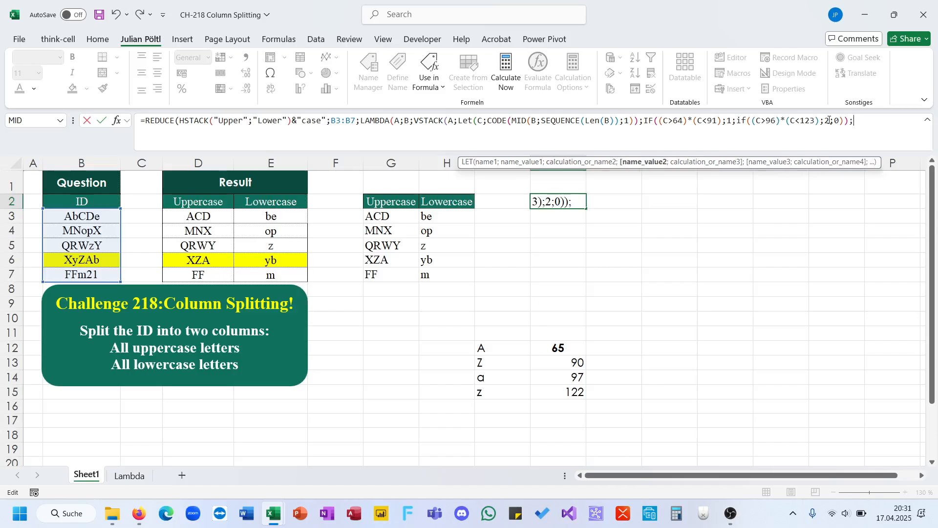
pyautogui.write('HSTACK(Fil')
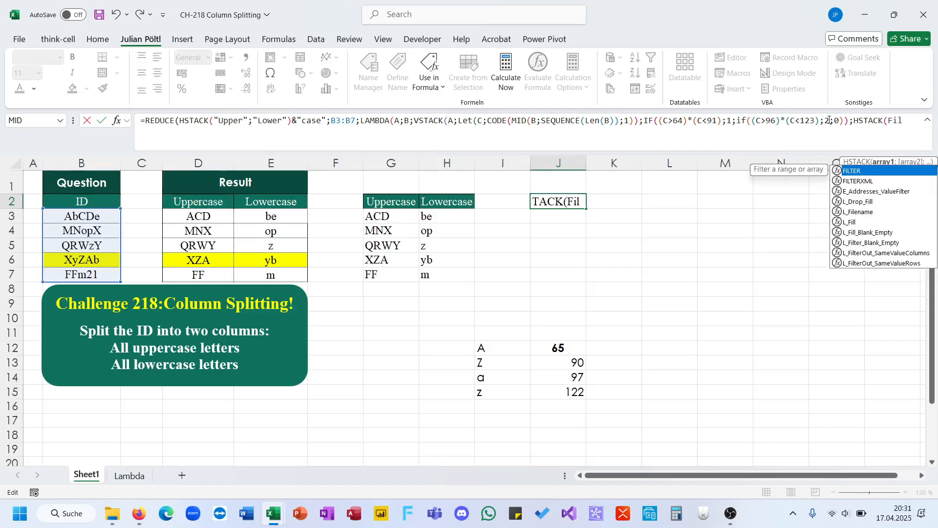
pyautogui.press('Tab')
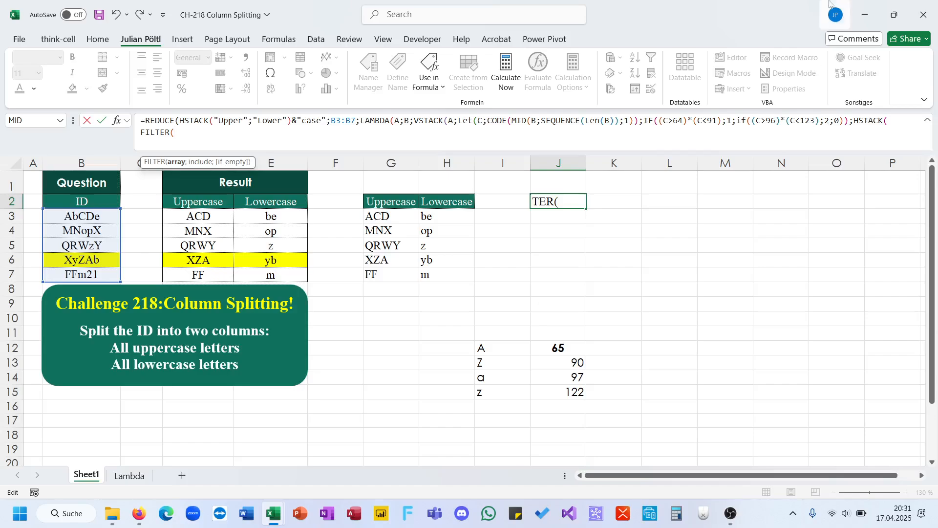
# - Define S at the start of LET by moving MID(B;SEQUENCE(Len(B));1) into it, and change C's value to CODE(S)
pyautogui.click(480, 122)
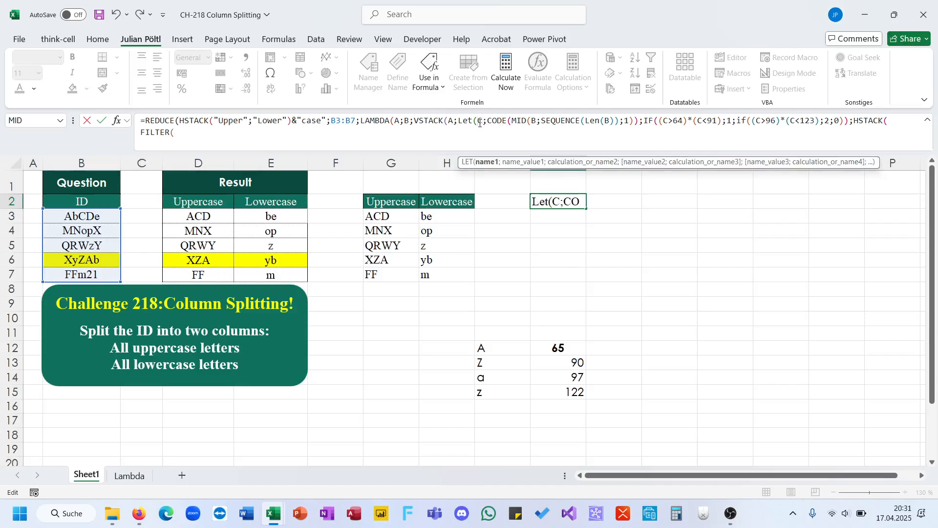
pyautogui.write('S;')
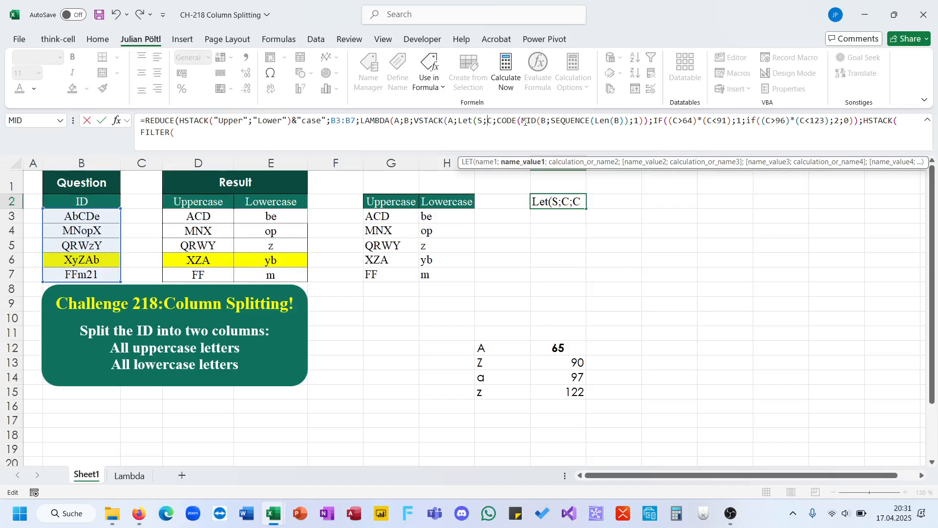
pyautogui.moveTo(522, 121); pyautogui.dragTo(645, 122)
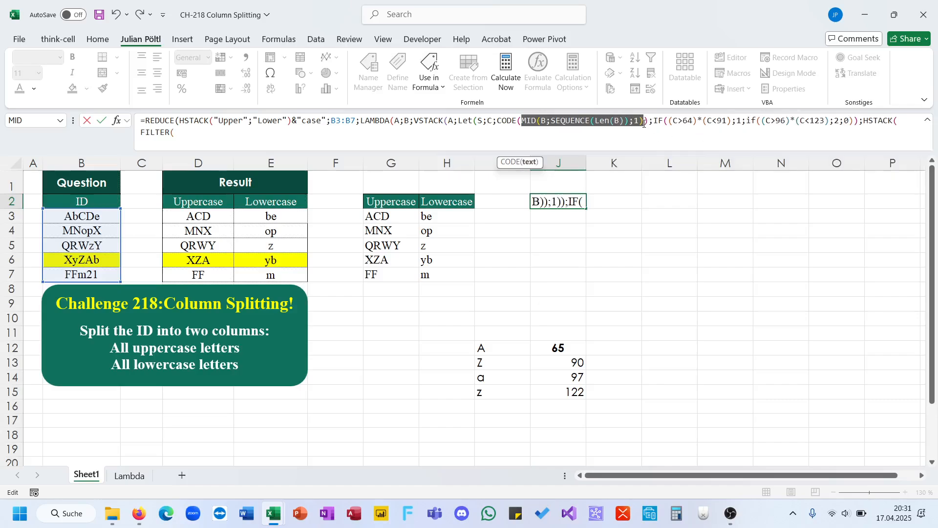
pyautogui.hotkey('ctrl', 'x')
pyautogui.click(489, 121)
pyautogui.hotkey('ctrl', 'v')
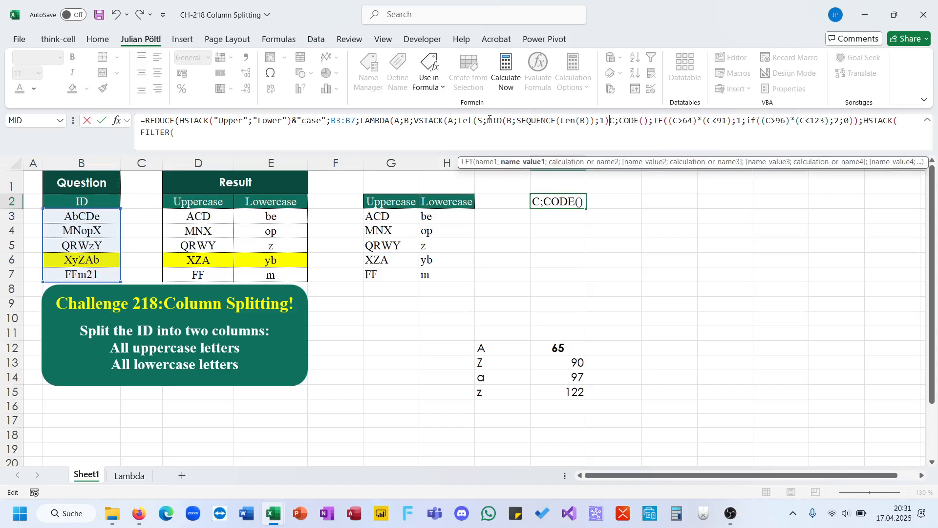
pyautogui.write(';')
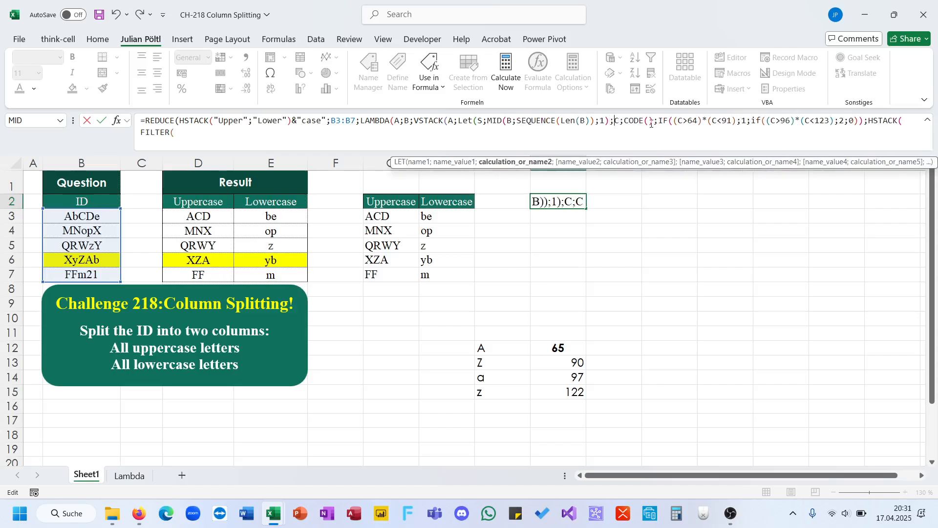
pyautogui.click(651, 122)
pyautogui.write('S')
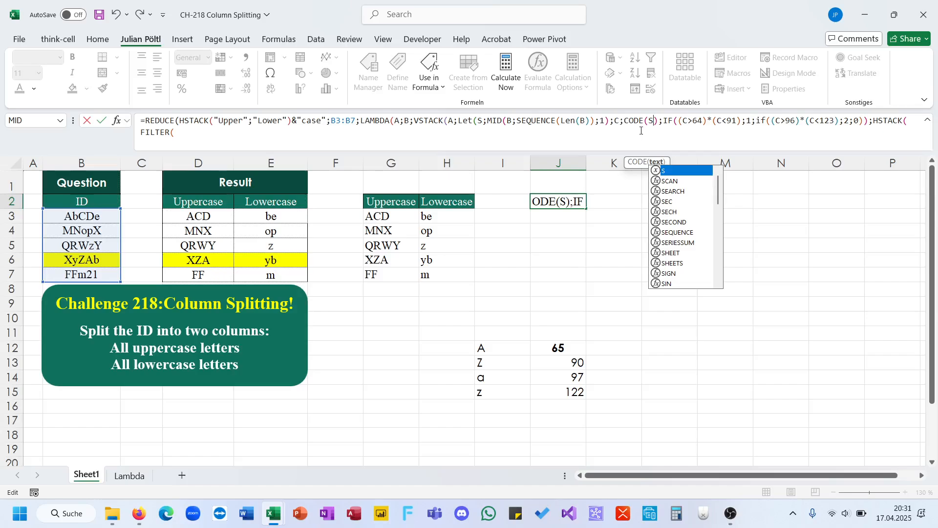
# - In the J2 formula's LET, name the IF result T and make the first FILTER return S where T=1
pyautogui.click(200, 138)
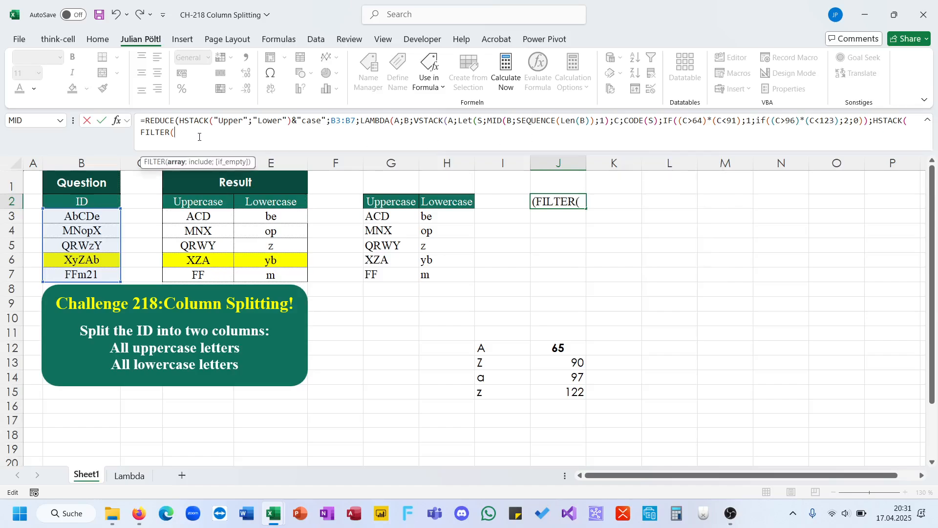
pyautogui.write('S;')
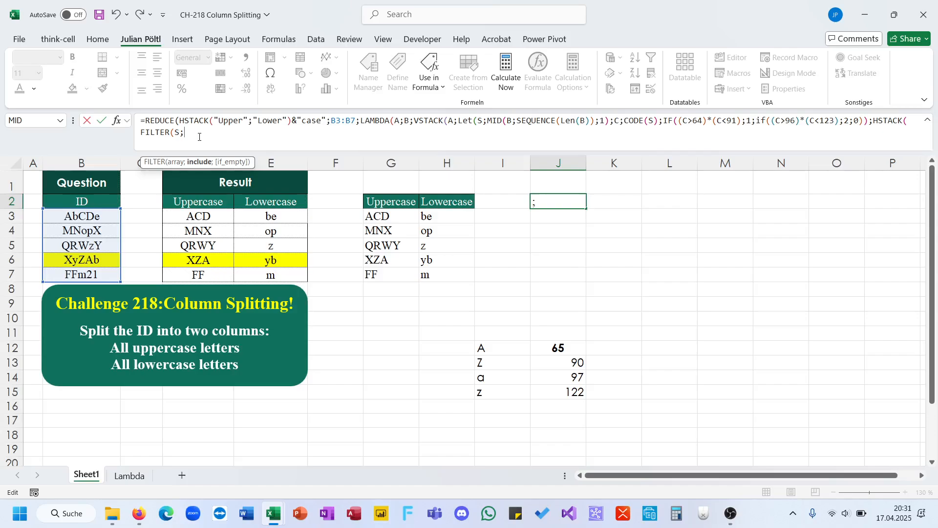
pyautogui.click(665, 122)
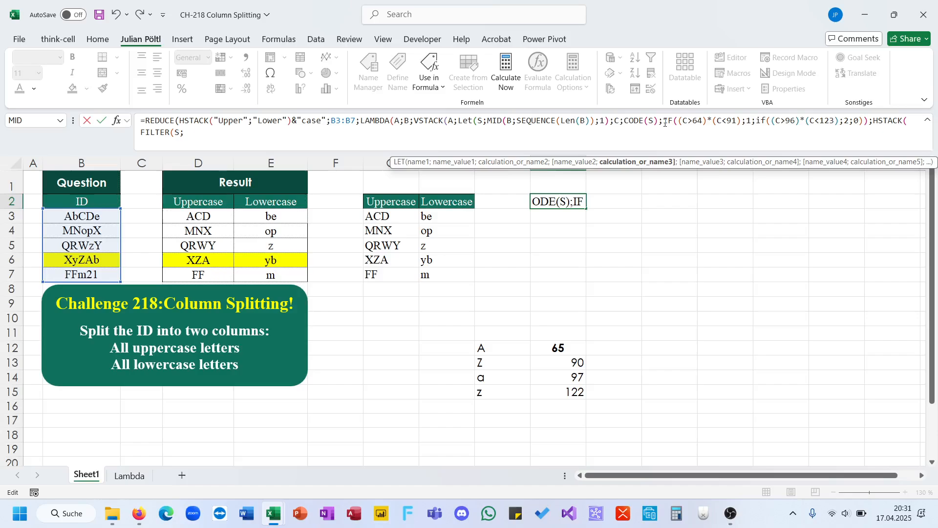
pyautogui.write('T;')
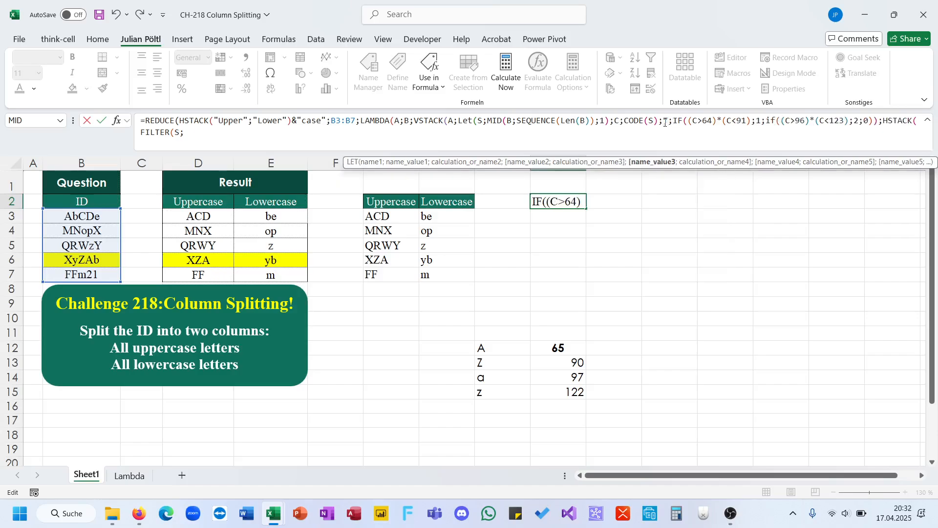
pyautogui.click(364, 147)
pyautogui.write('T=1')
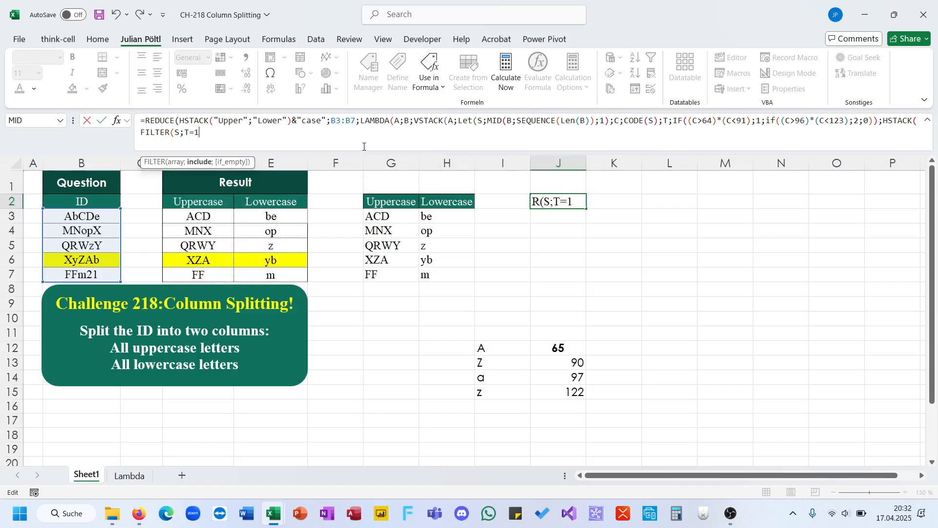
# - Add a second FILTER to the HSTACK that returns S where T=2, and close all open brackets
pyautogui.write(');Fil')
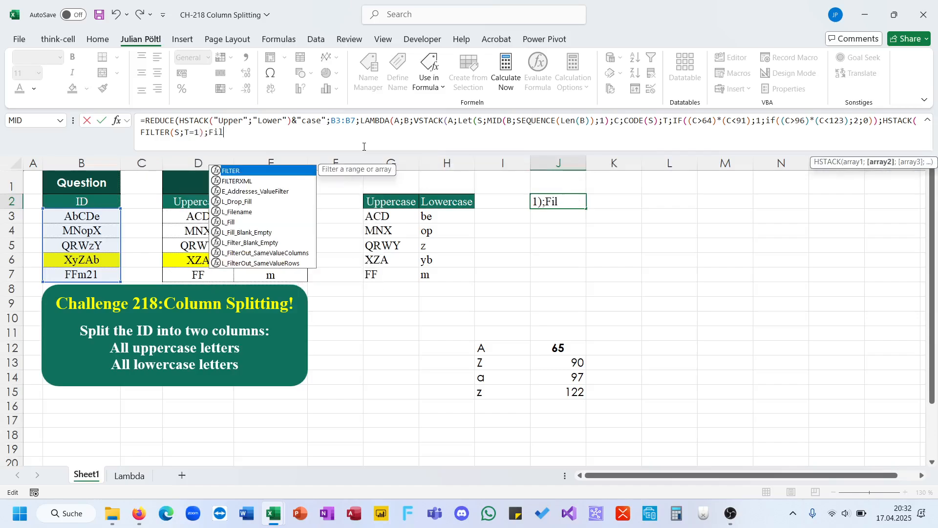
pyautogui.press('Tab')
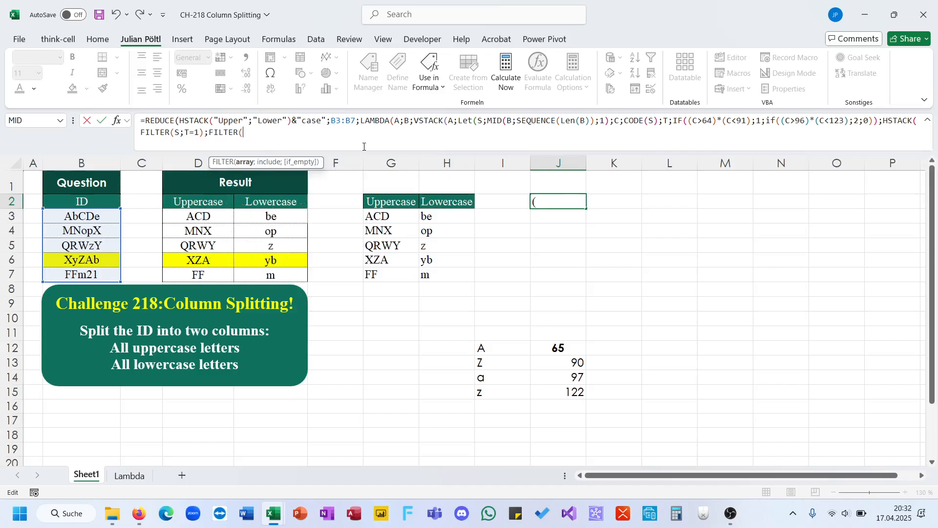
pyautogui.write('S;R')
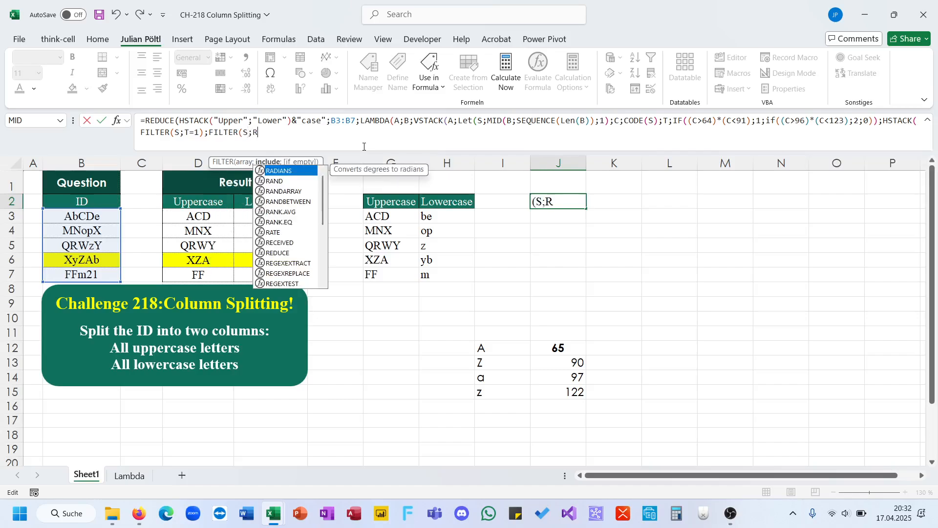
pyautogui.press('BackSpace')
pyautogui.write('T=2=')
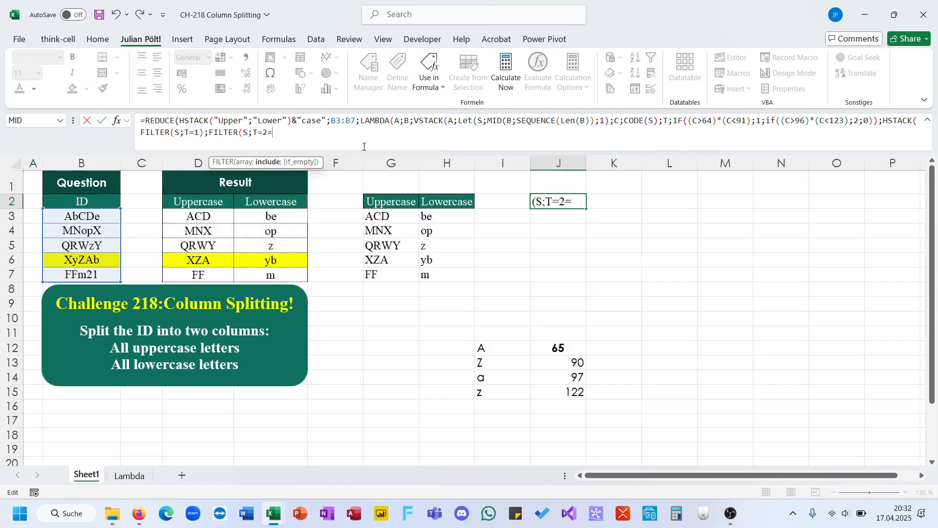
pyautogui.press('BackSpace')
pyautogui.write('))))))')
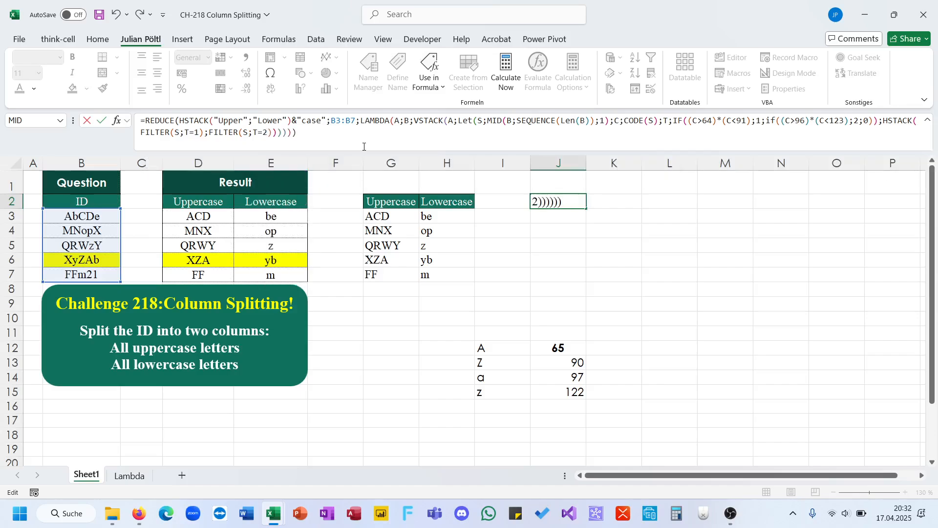
# - Enter the J2 formula and clear the character-code helper cells I12:J15 to free its spill range
pyautogui.press('Return')
pyautogui.press('Up')
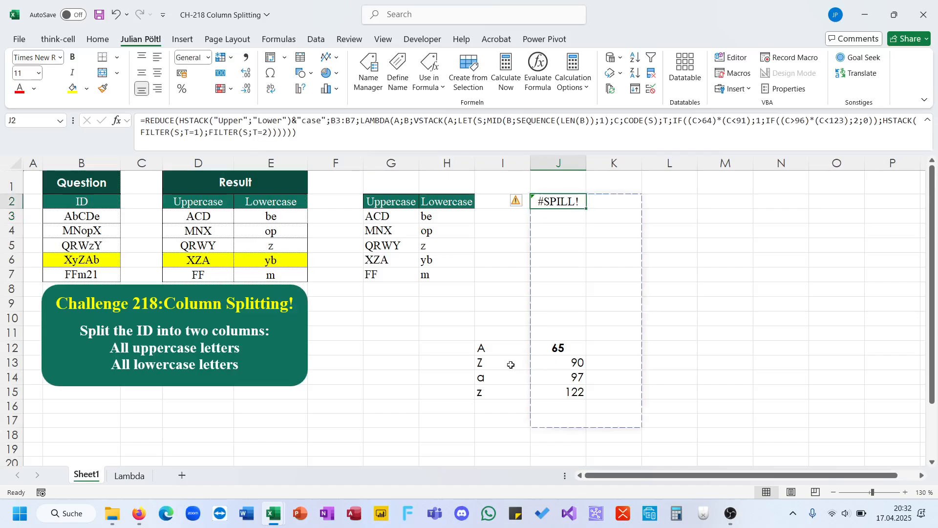
pyautogui.moveTo(504, 348); pyautogui.dragTo(565, 392)
pyautogui.press('Delete')
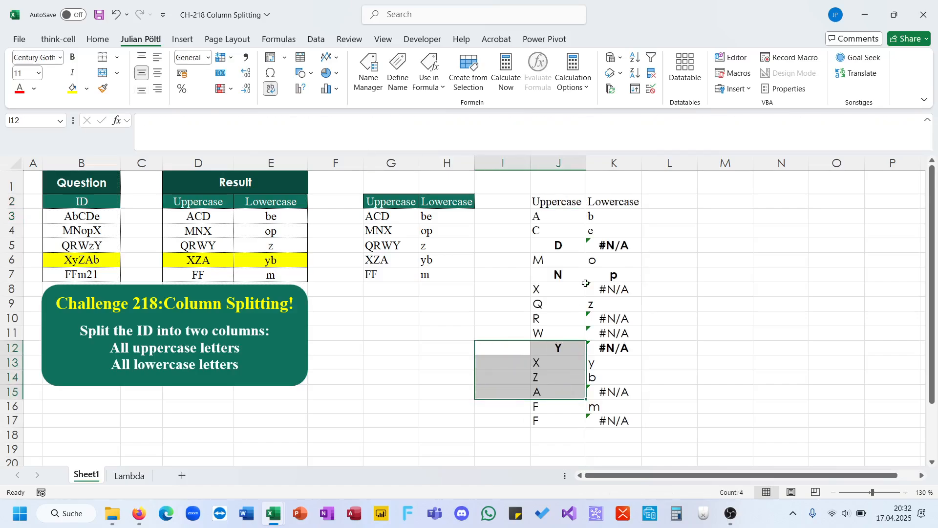
# - Wrap the J2 formula's first FILTER, the one with T=1, in CONCAT
pyautogui.click(565, 205)
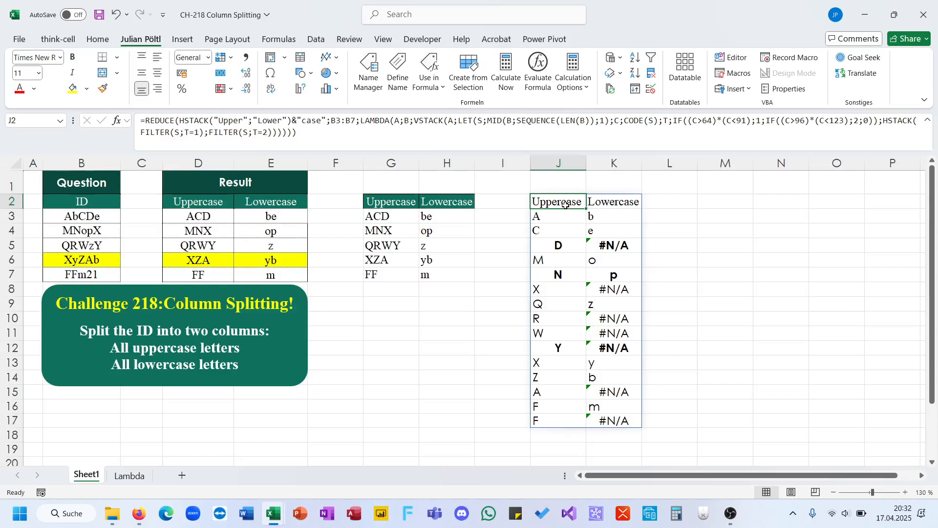
pyautogui.click(140, 132)
pyautogui.write('CONCAT(')
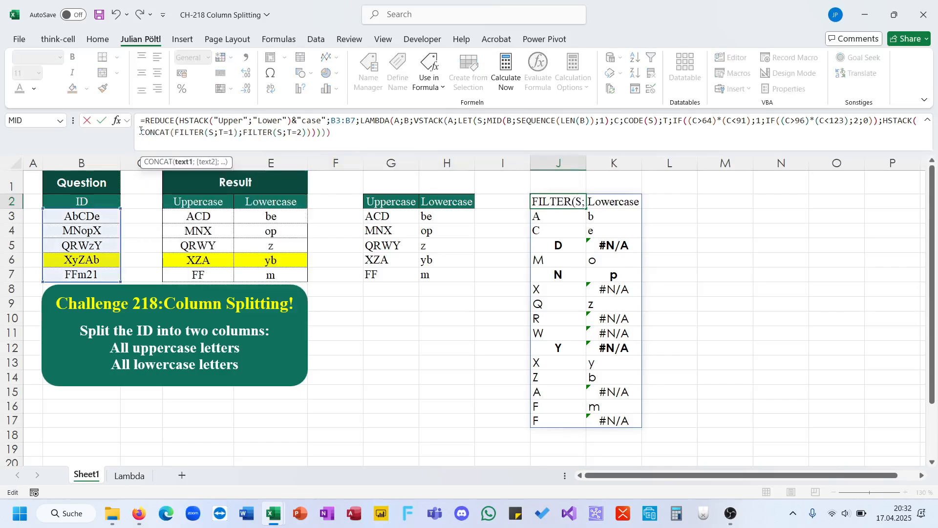
pyautogui.click(236, 135)
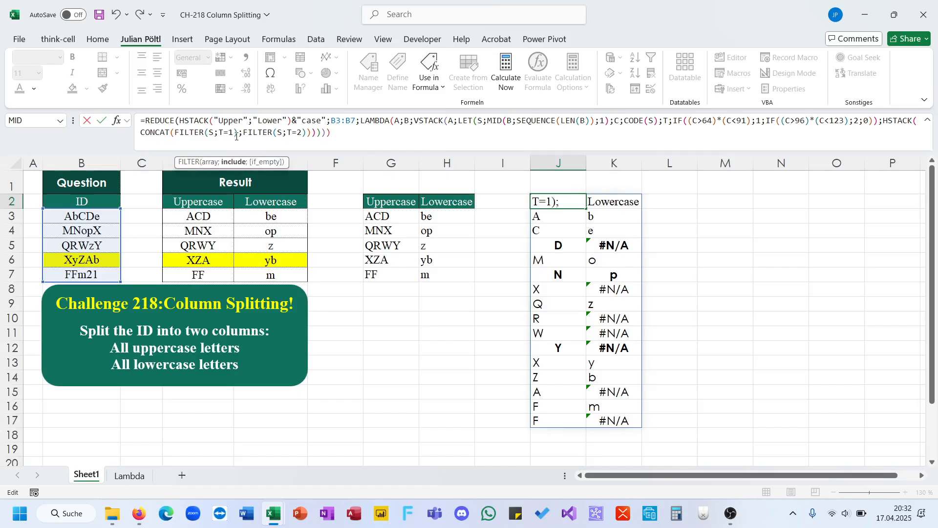
pyautogui.write(')')
# - Wrap the second FILTER, the one with T=2, in CONCAT and enter the formula
pyautogui.click(248, 133)
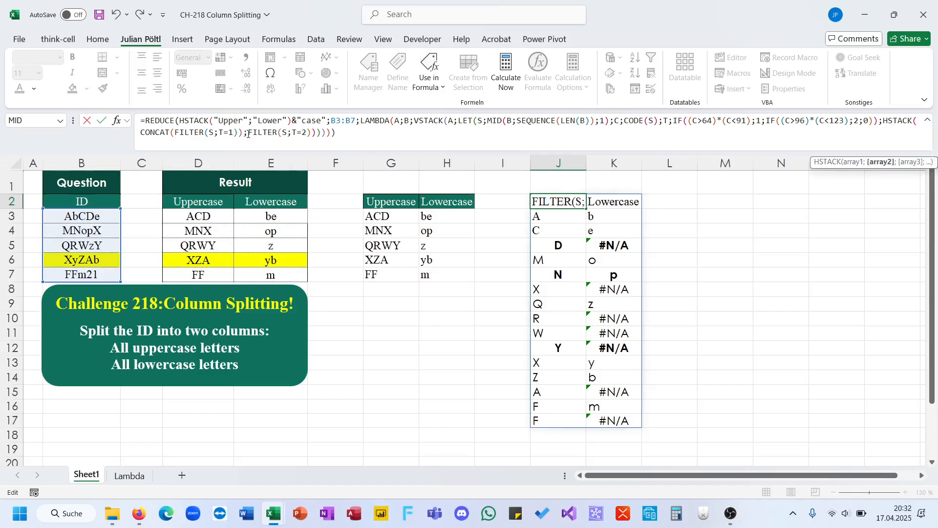
pyautogui.write('con')
pyautogui.press('Tab')
pyautogui.click(354, 134)
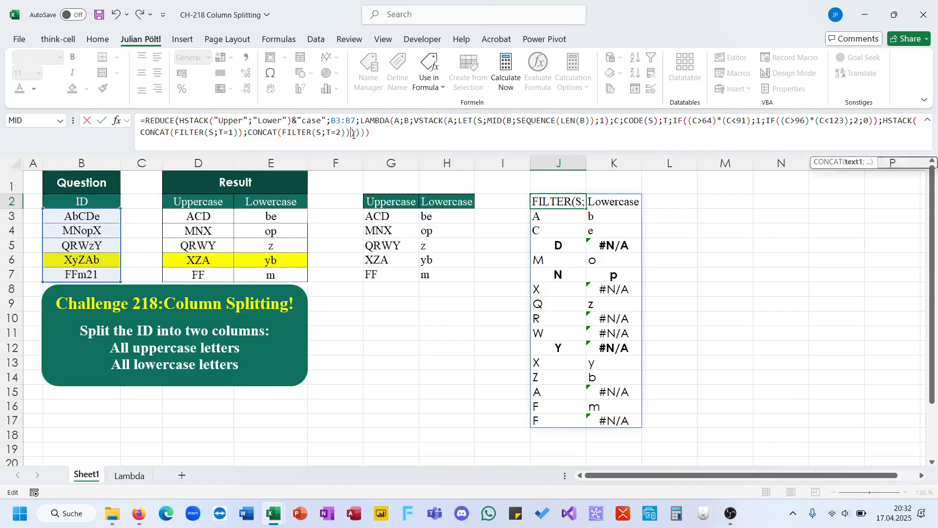
pyautogui.write(')')
pyautogui.press('Return')
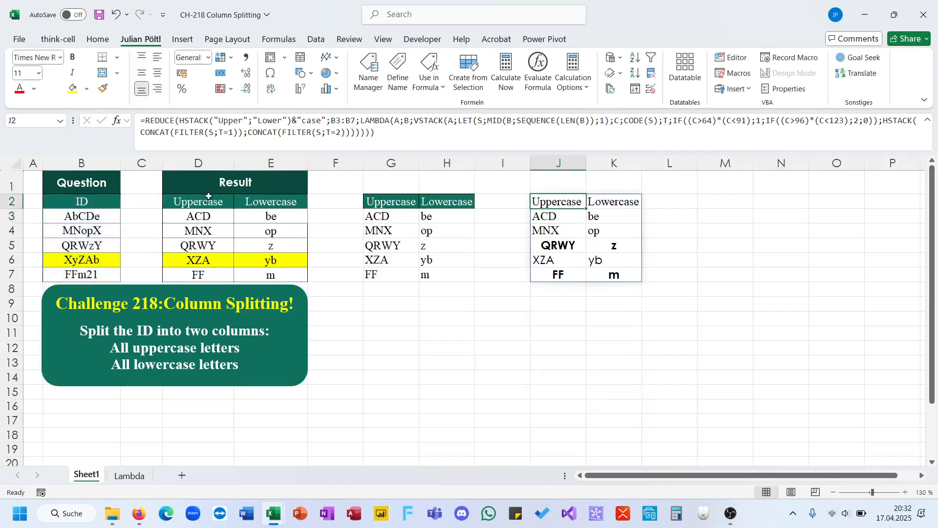
# - Copy the formatting of the result table in G2:H7 onto the new results in J2:K7
pyautogui.click(390, 204)
pyautogui.moveTo(389, 204); pyautogui.dragTo(453, 272)
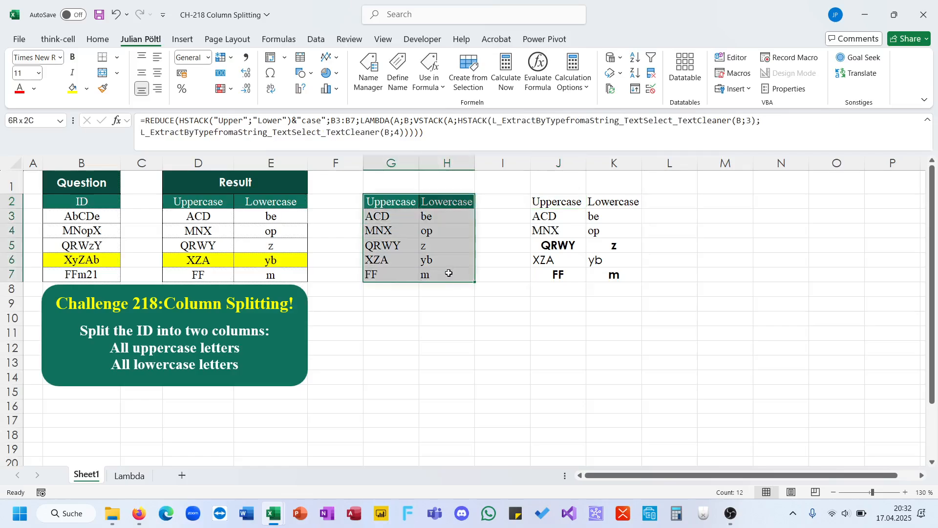
pyautogui.click(102, 87)
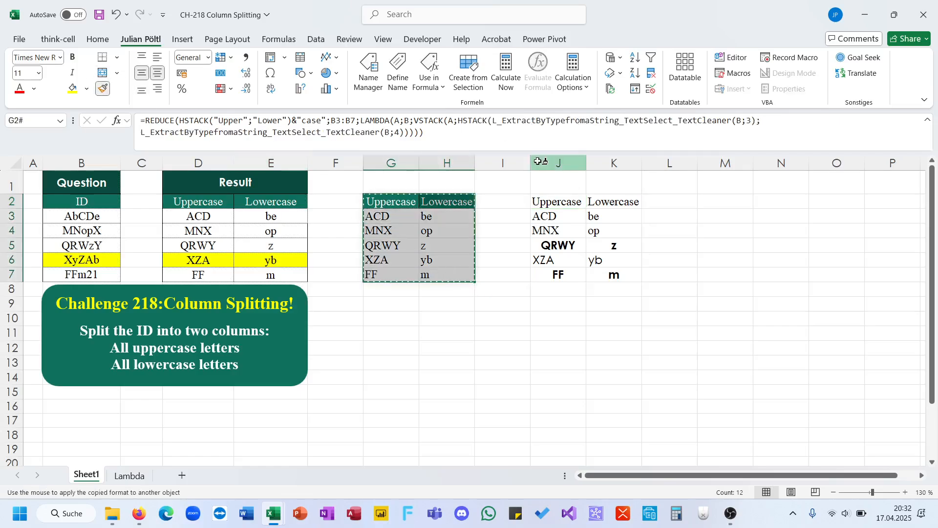
pyautogui.moveTo(540, 204); pyautogui.dragTo(611, 274)
# - Compare the formula in G2 with the one in J2
pyautogui.click(401, 201)
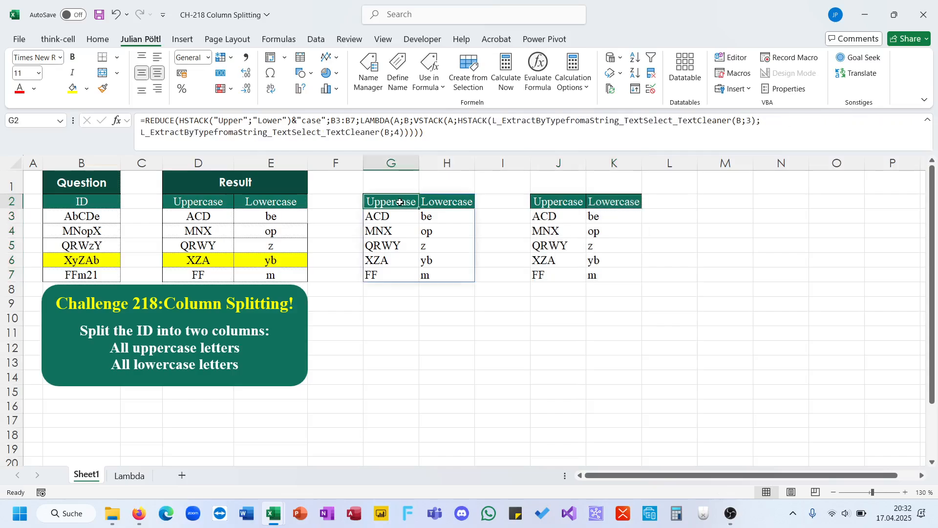
pyautogui.click(574, 204)
pyautogui.click(413, 202)
pyautogui.tripleClick(775, 125)
pyautogui.press('Escape')
pyautogui.click(549, 202)
pyautogui.click(389, 124)
pyautogui.tripleClick(390, 124)
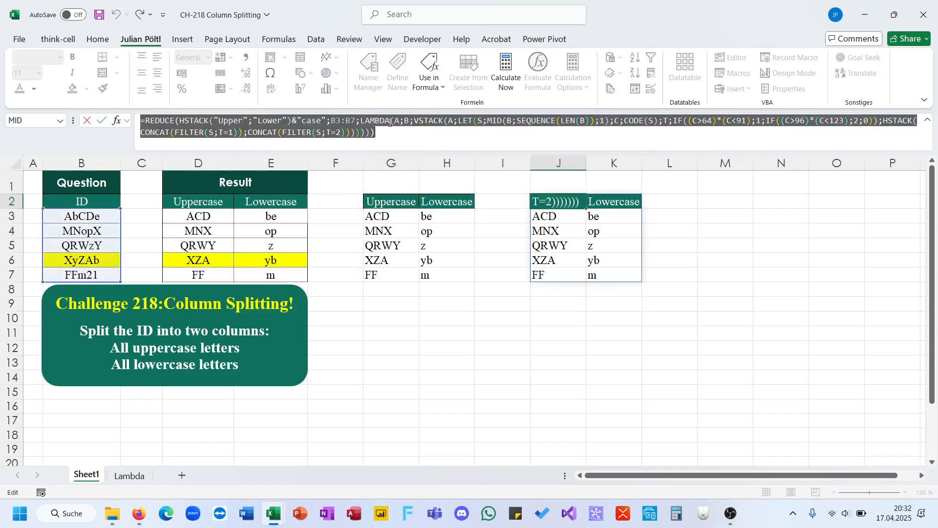
pyautogui.press('Escape')
# - Copy the complete formula text of cell J2
pyautogui.click(110, 41)
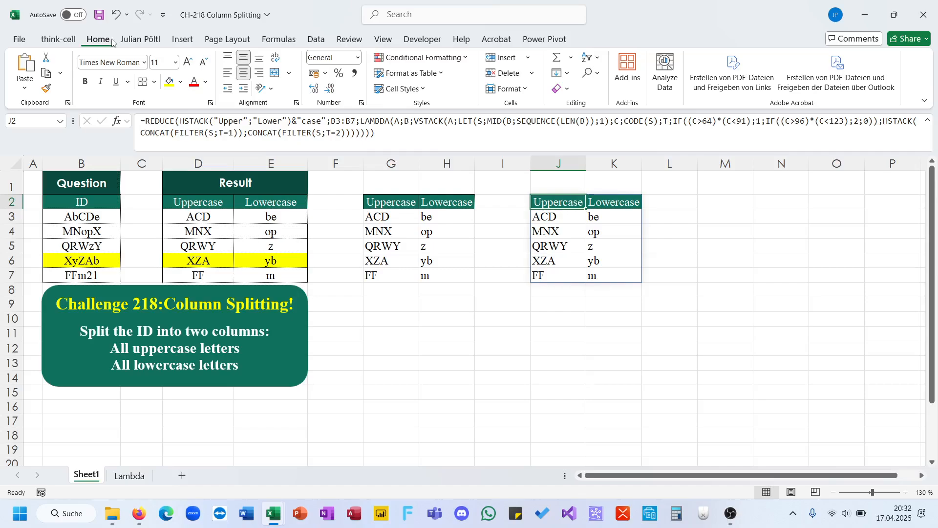
pyautogui.click(304, 122)
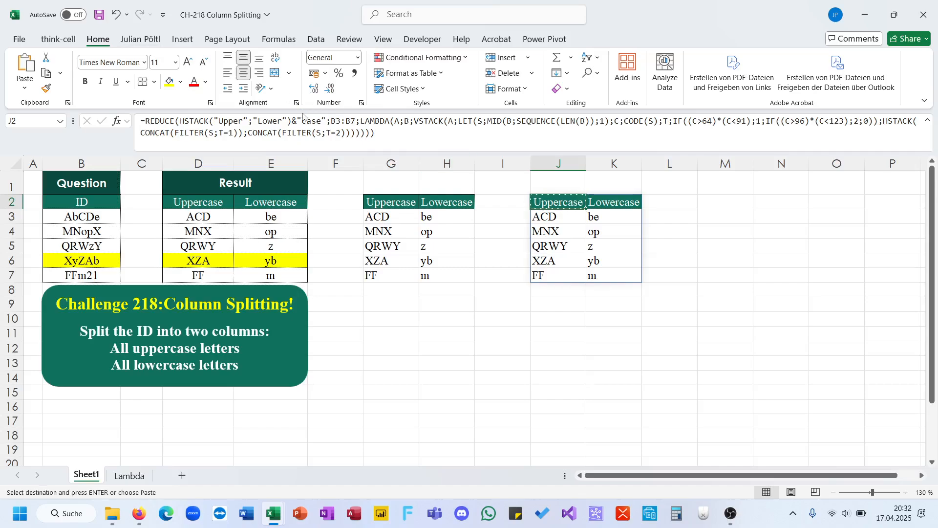
pyautogui.tripleClick(305, 122)
pyautogui.hotkey('ctrl', 'c')
pyautogui.press('Escape')
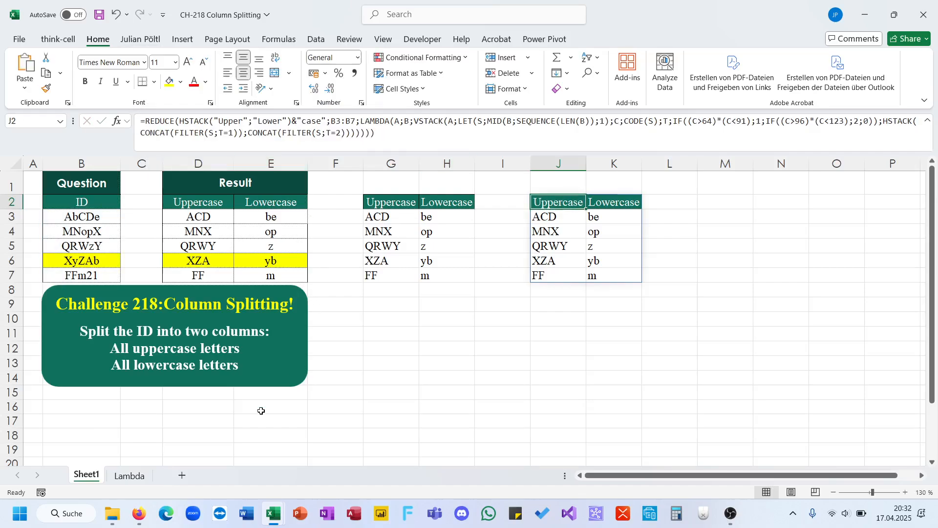
# - Switch to the LinkedIn post about Challenge 218 in Firefox and look through it
pyautogui.click(139, 514)
pyautogui.scroll(-5, 445, 440)
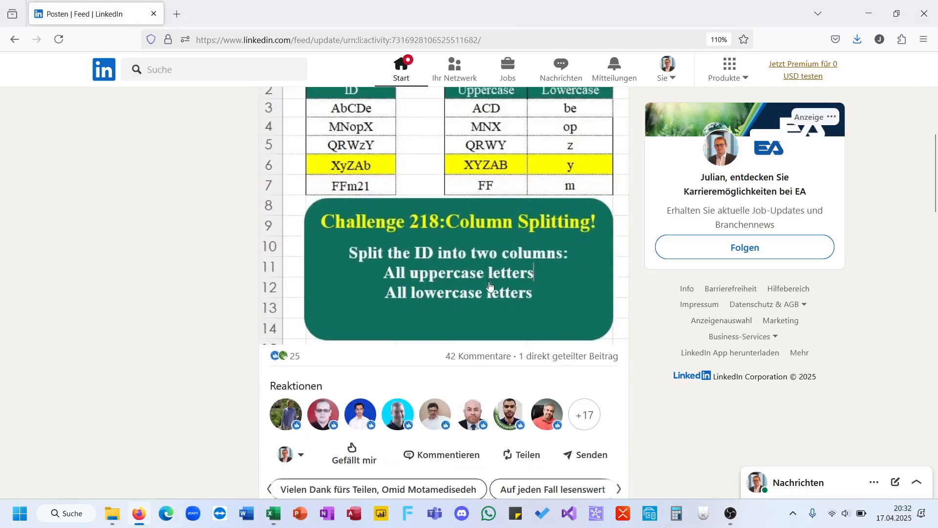
pyautogui.scroll(4, 444, 440)
pyautogui.click(730, 513)
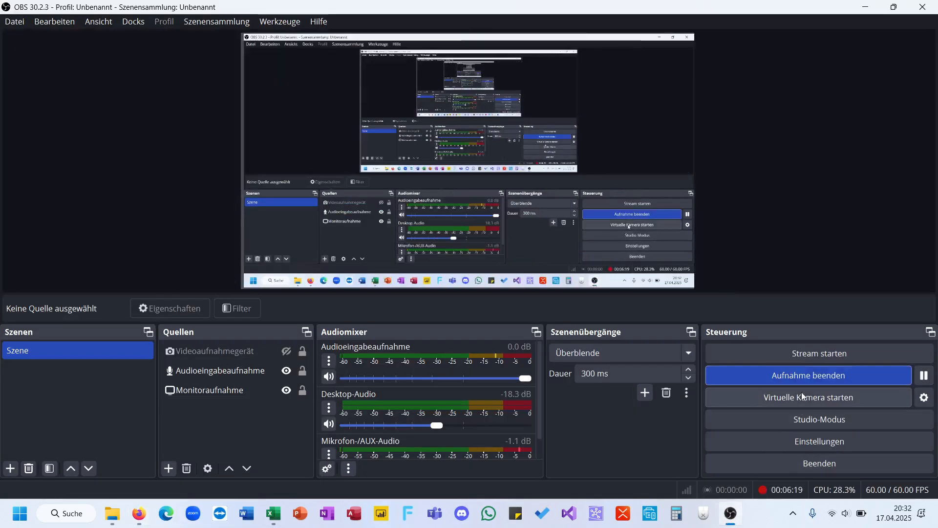